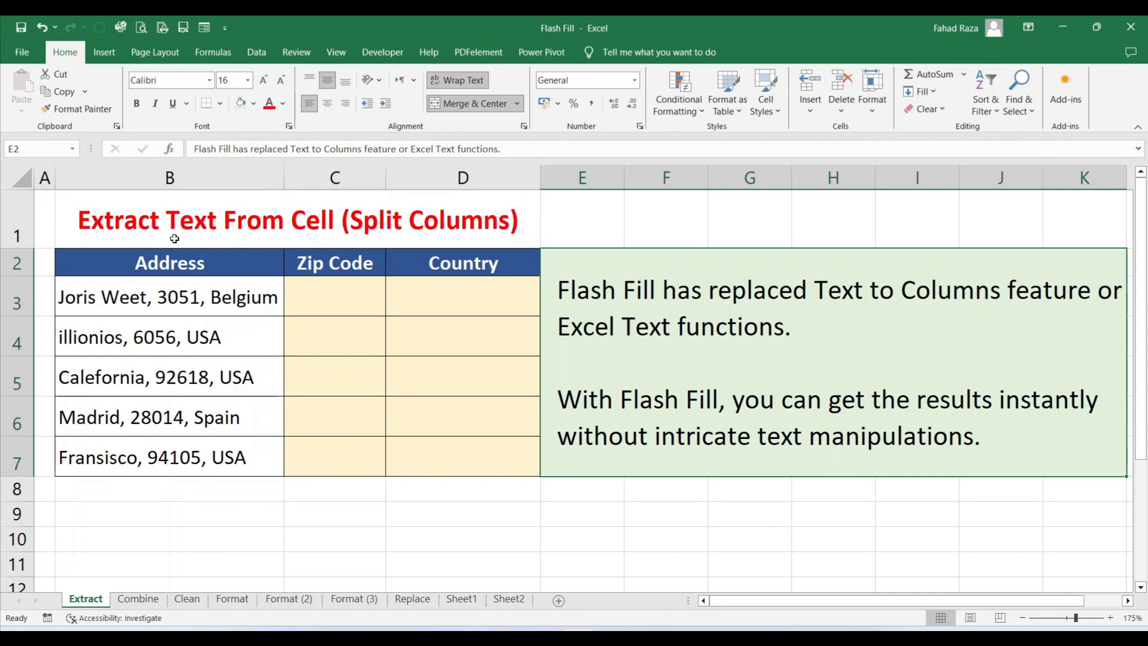
Enter 3051 as the first zip code in C3 and Flash Fill the Zip Code column through C7
click(338, 294)
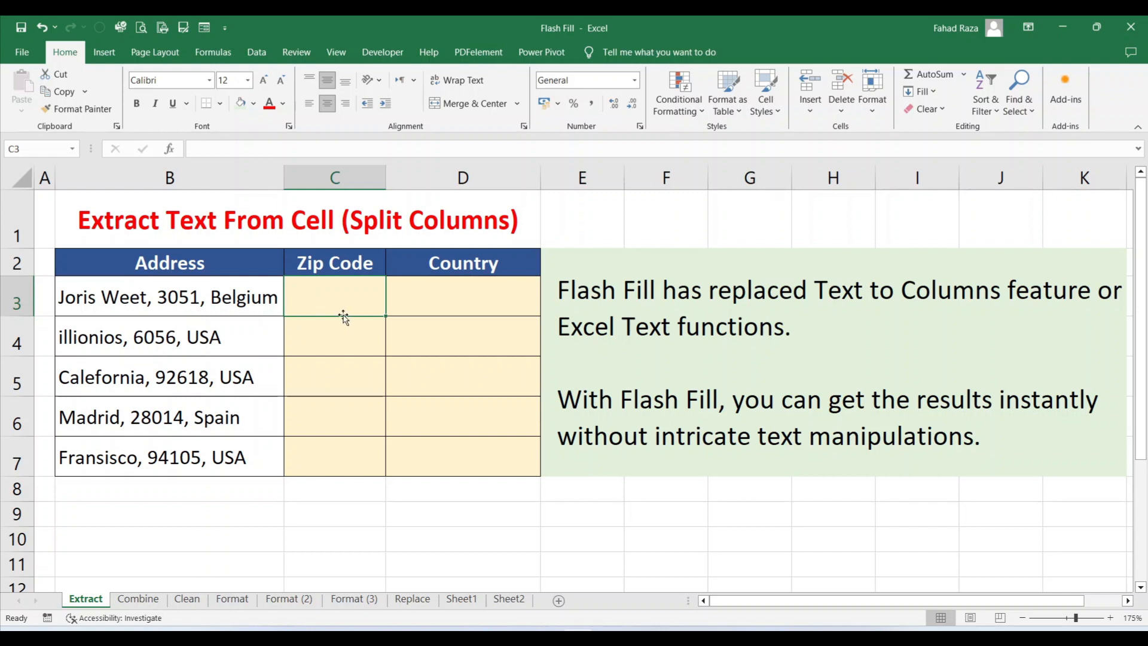
text(3051)
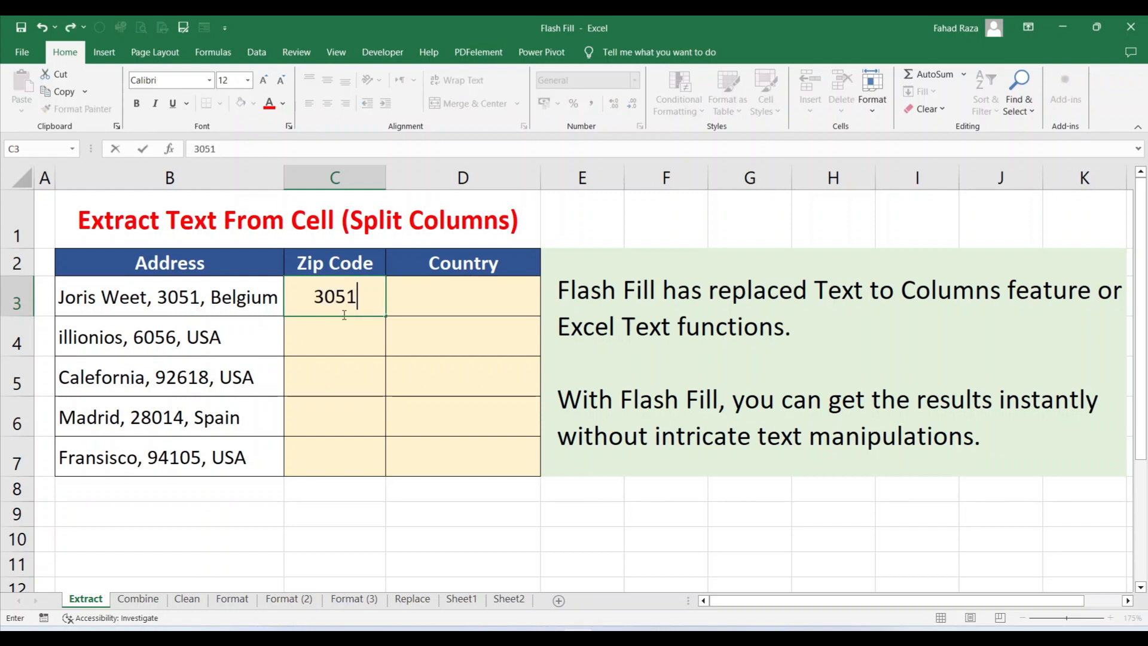
key(Return)
drag(340, 311, 338, 446)
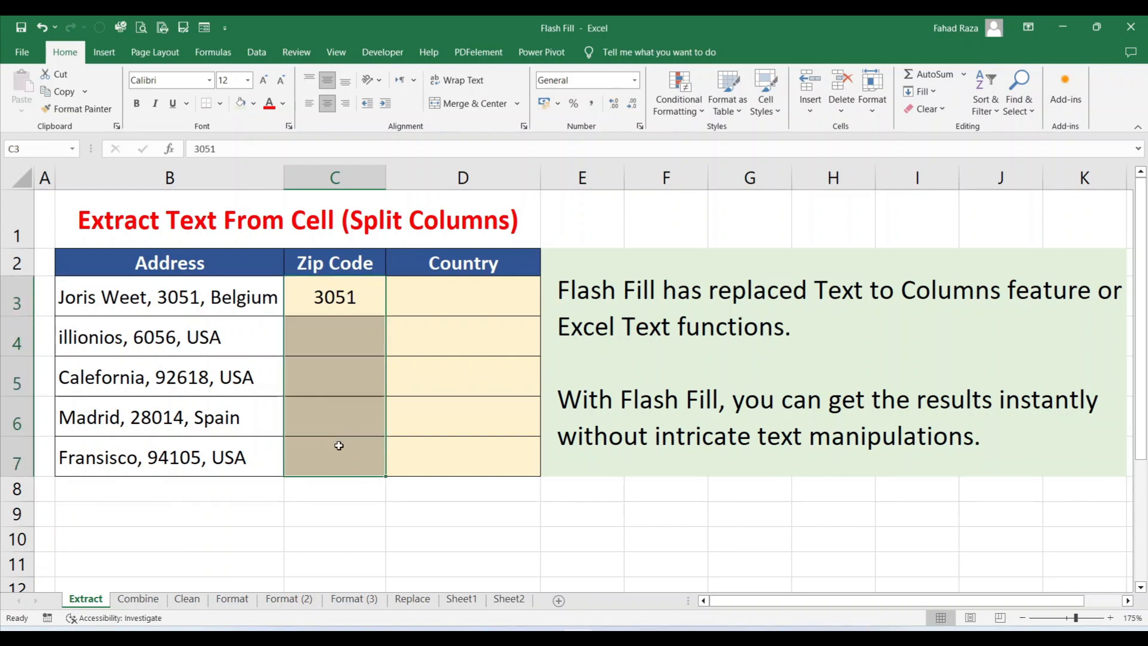
key(ctrl+e)
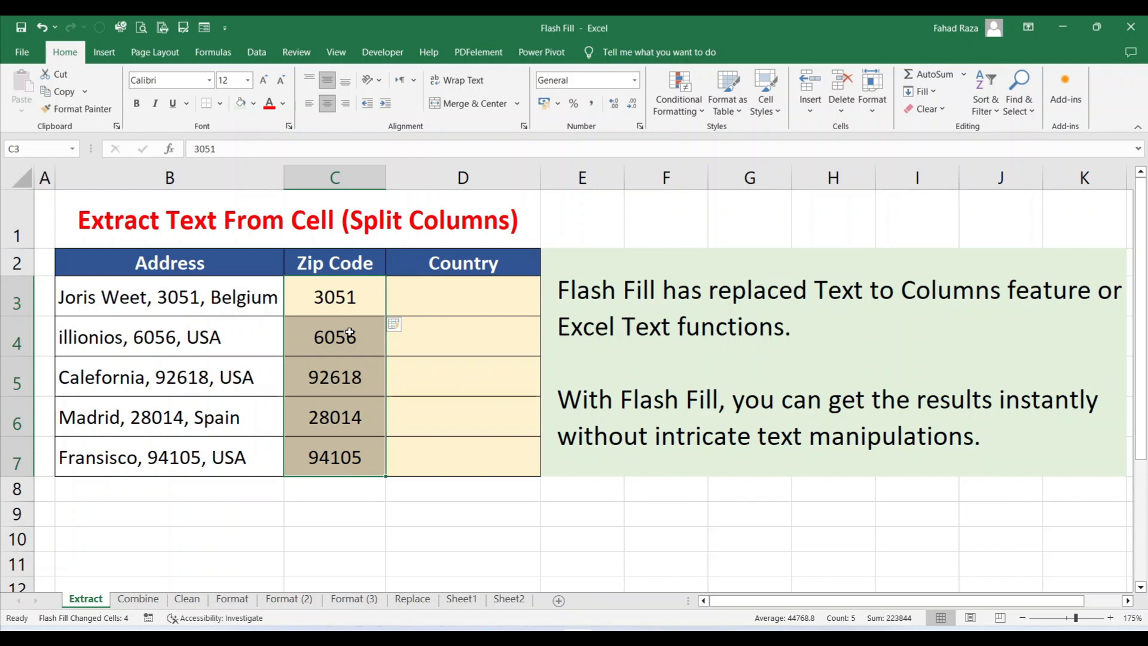
Enter Belgium as the first country in D3 and Flash Fill the Country column through D7
click(434, 300)
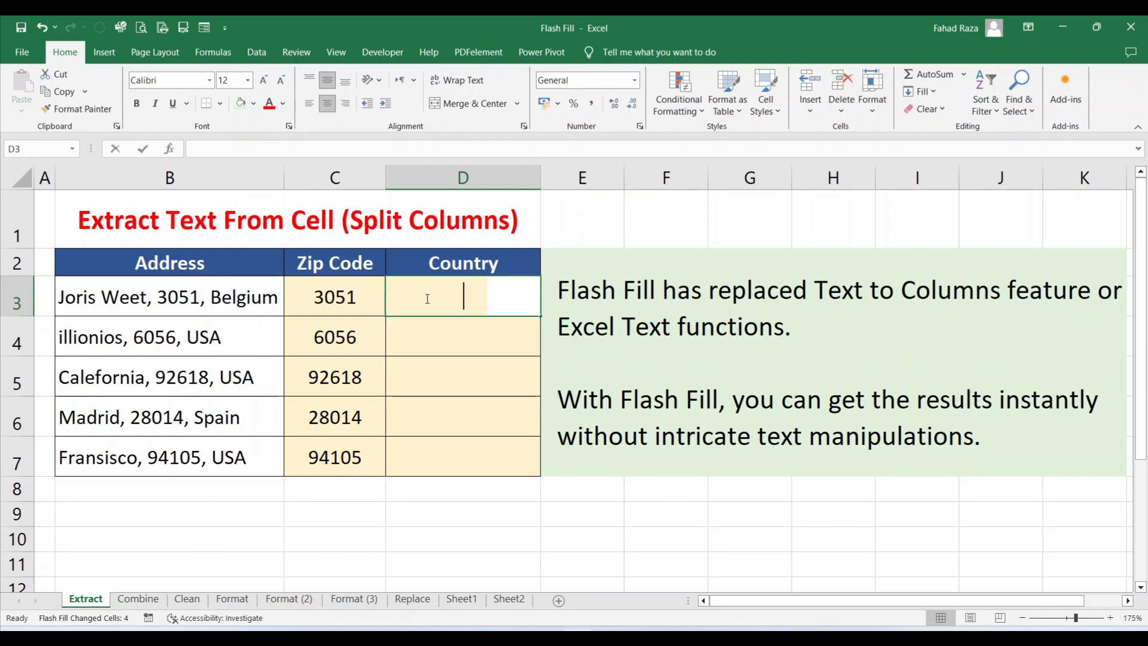
text(Belgium)
key(ctrl+Return)
drag(427, 298, 415, 445)
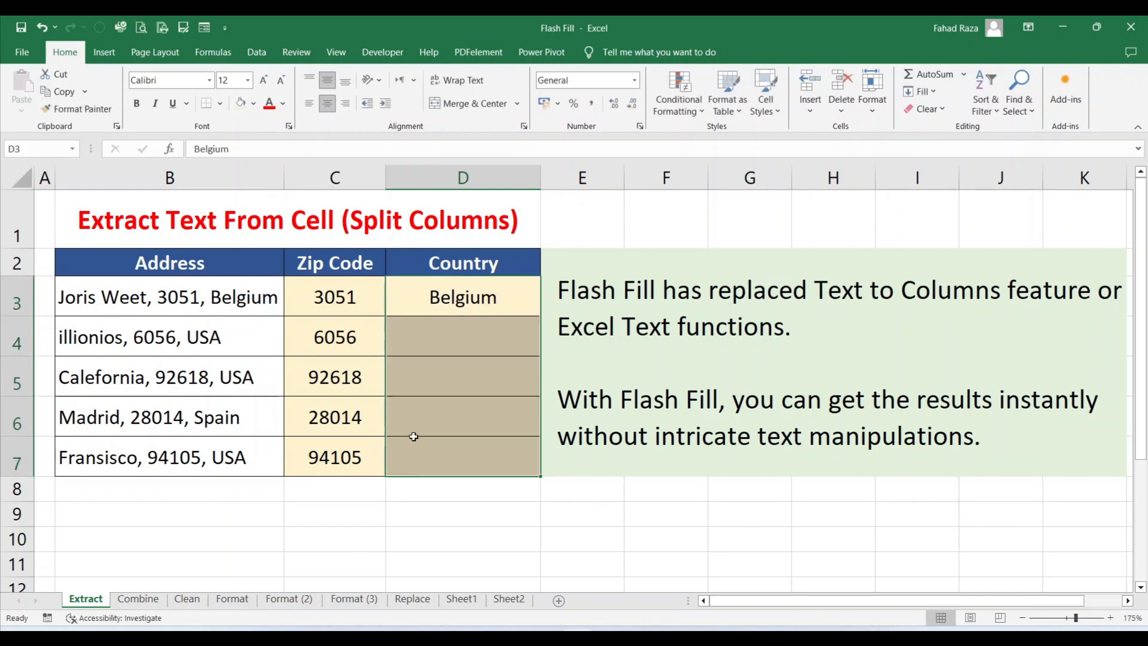
click(257, 53)
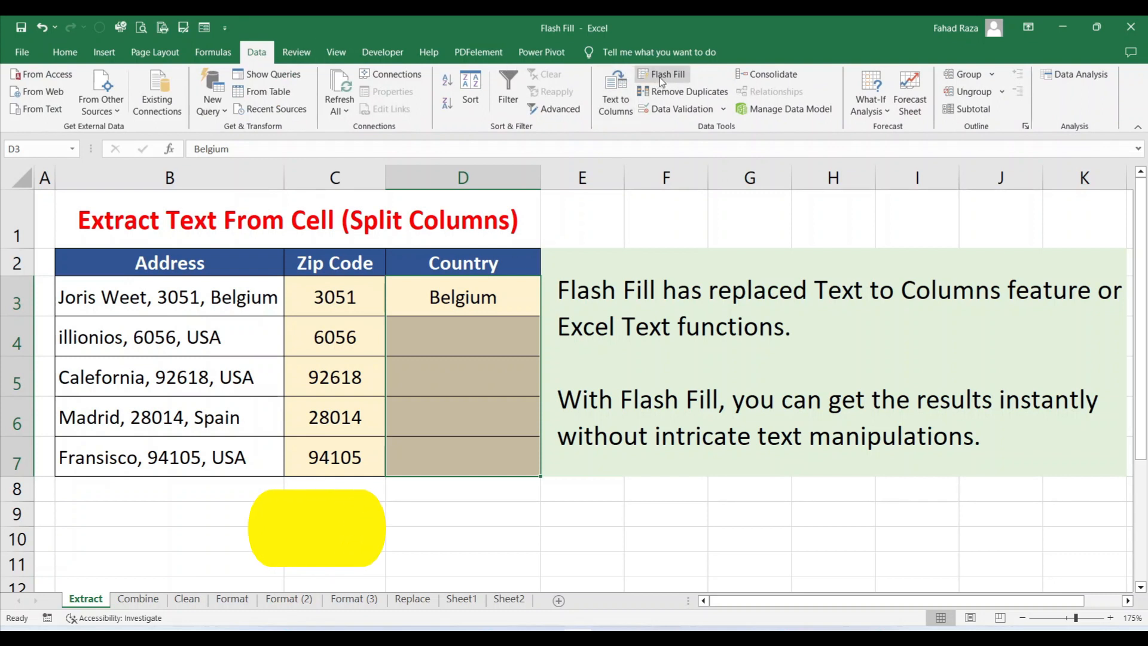
key(ctrl+e)
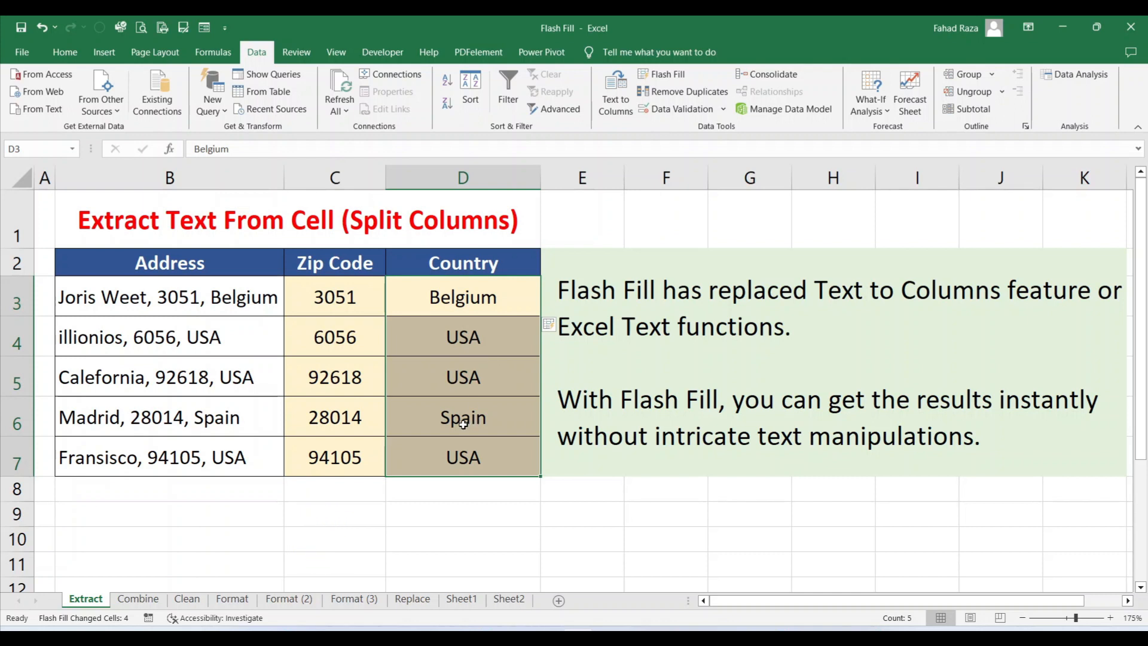
On the Combine sheet, enter row 3's city, zip code and country in E3, separated by a comma and a space
click(138, 599)
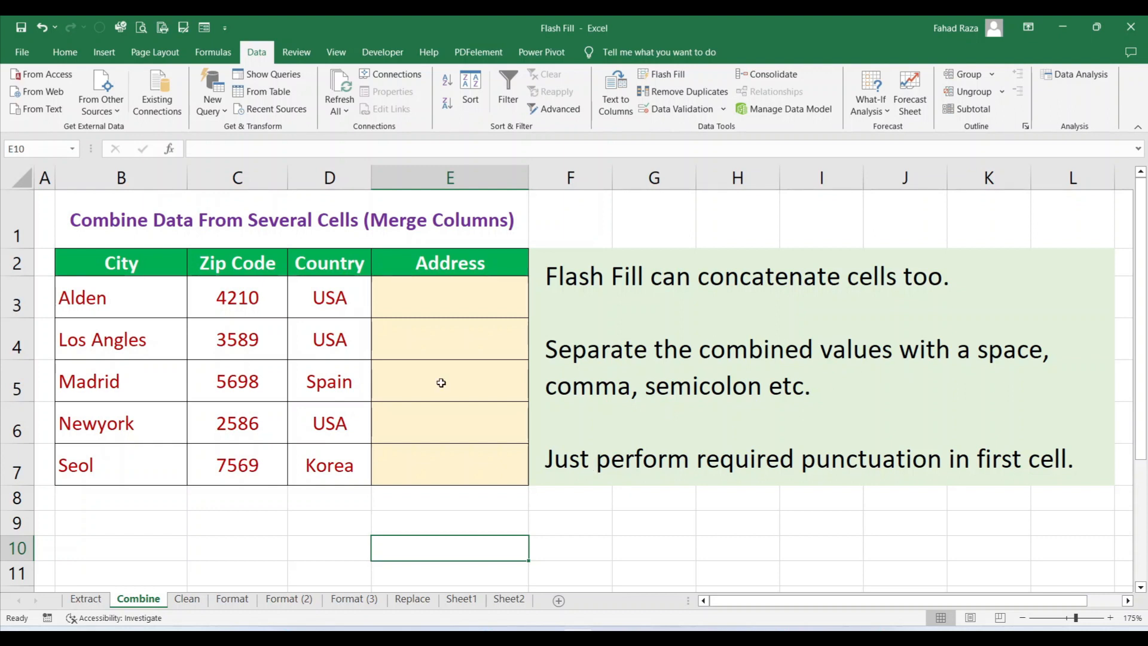
click(411, 301)
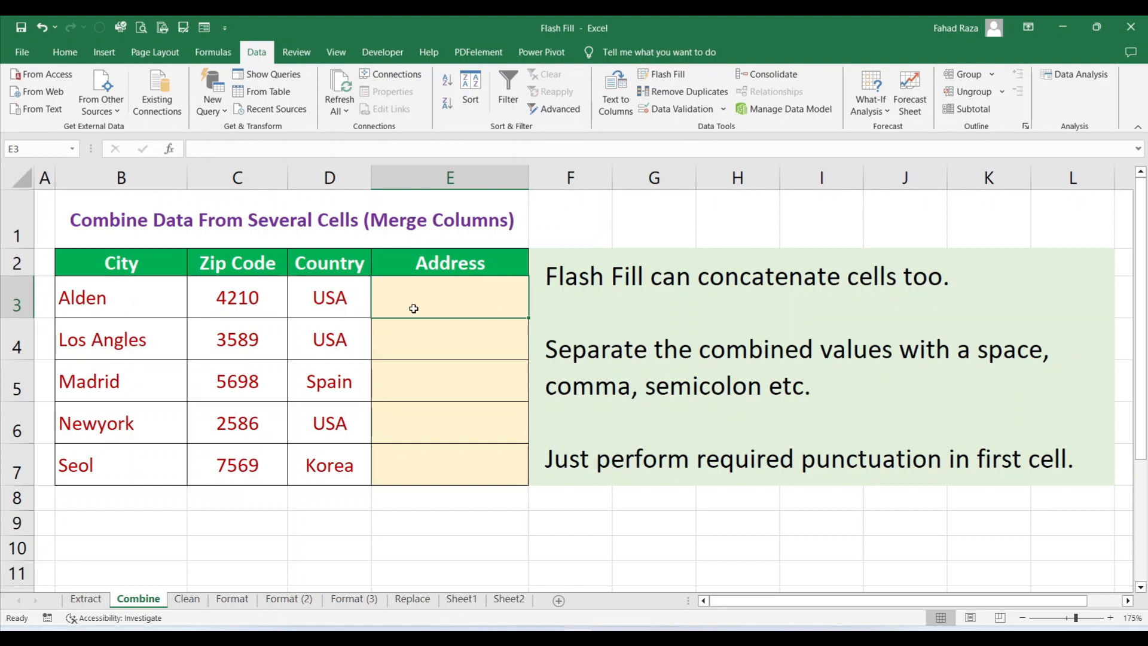
text(Alden)
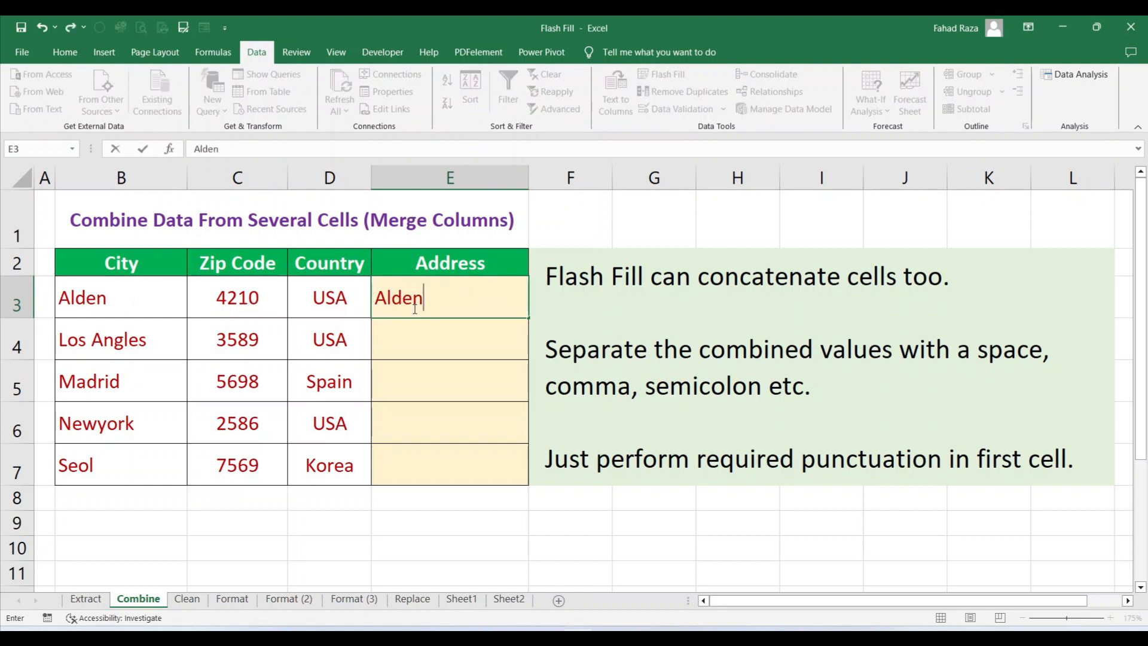
text(, 4210)
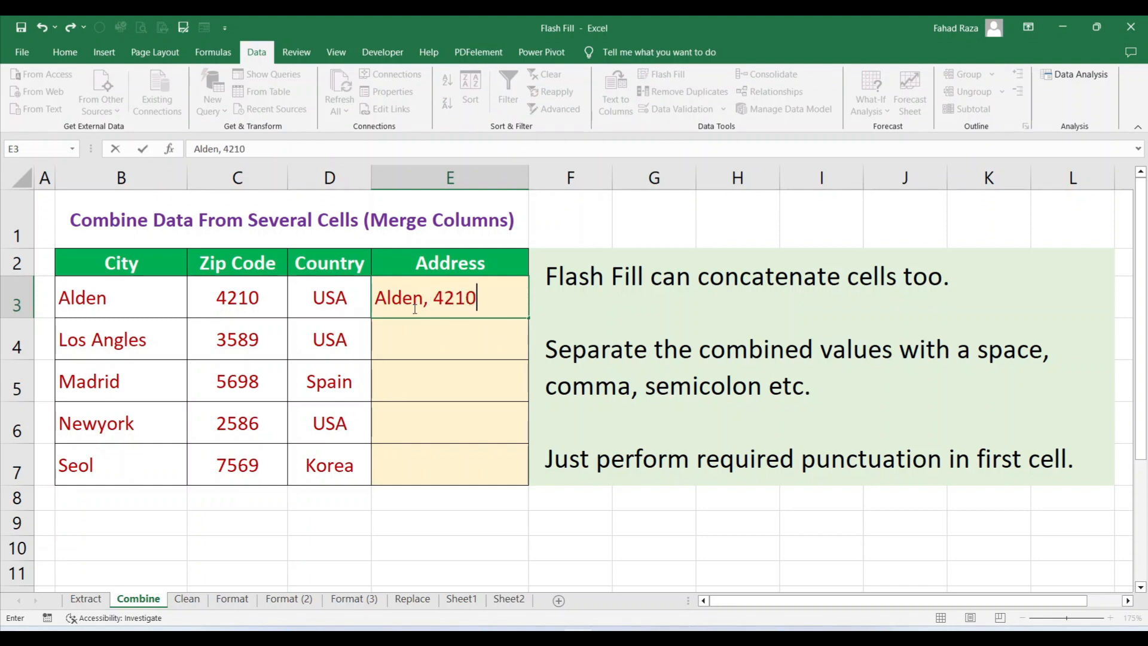
text(, USA)
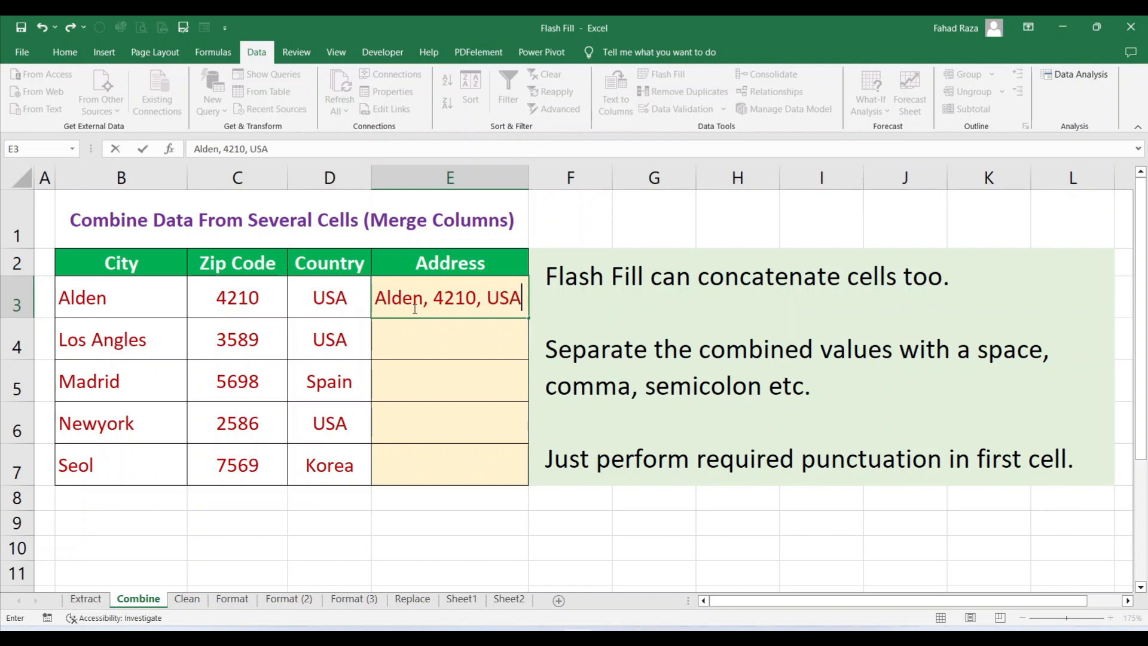
key(Return)
Flash Fill the Address column from E3 through E7 and widen column E to fit the combined addresses
drag(416, 307, 425, 456)
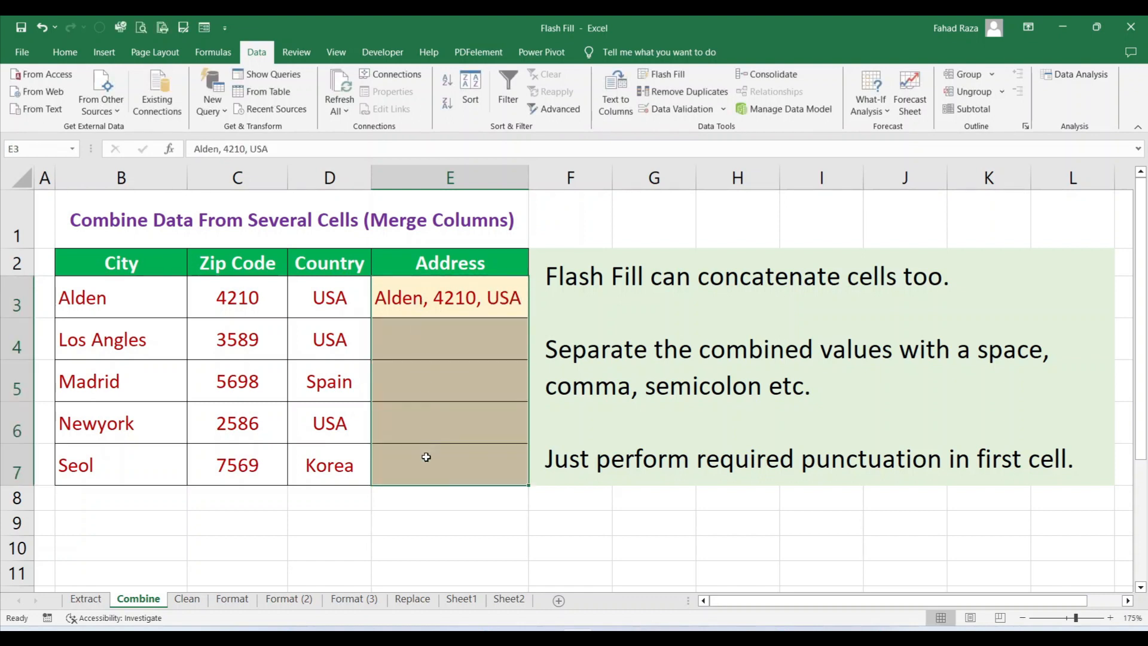
click(670, 78)
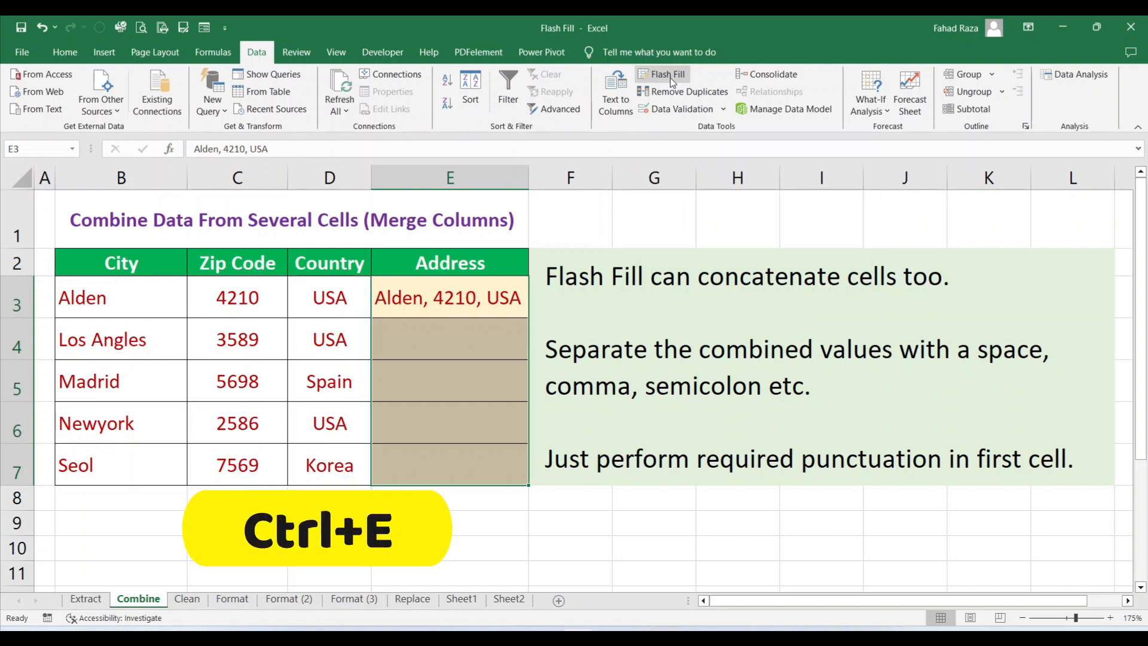
drag(529, 178, 544, 183)
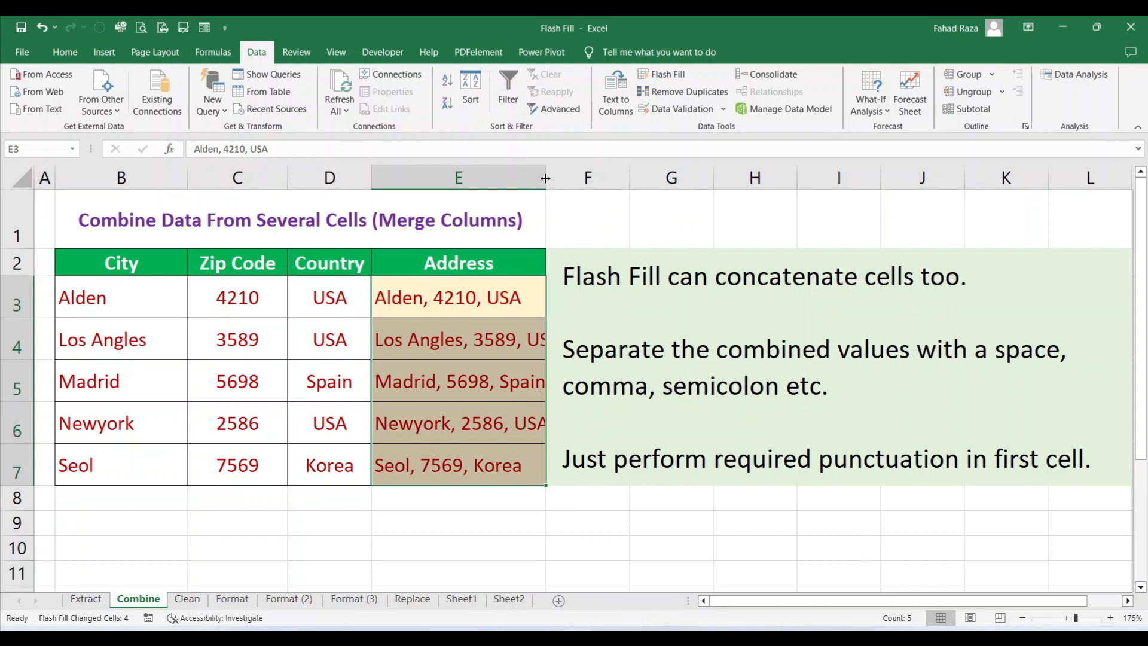
double_click(545, 178)
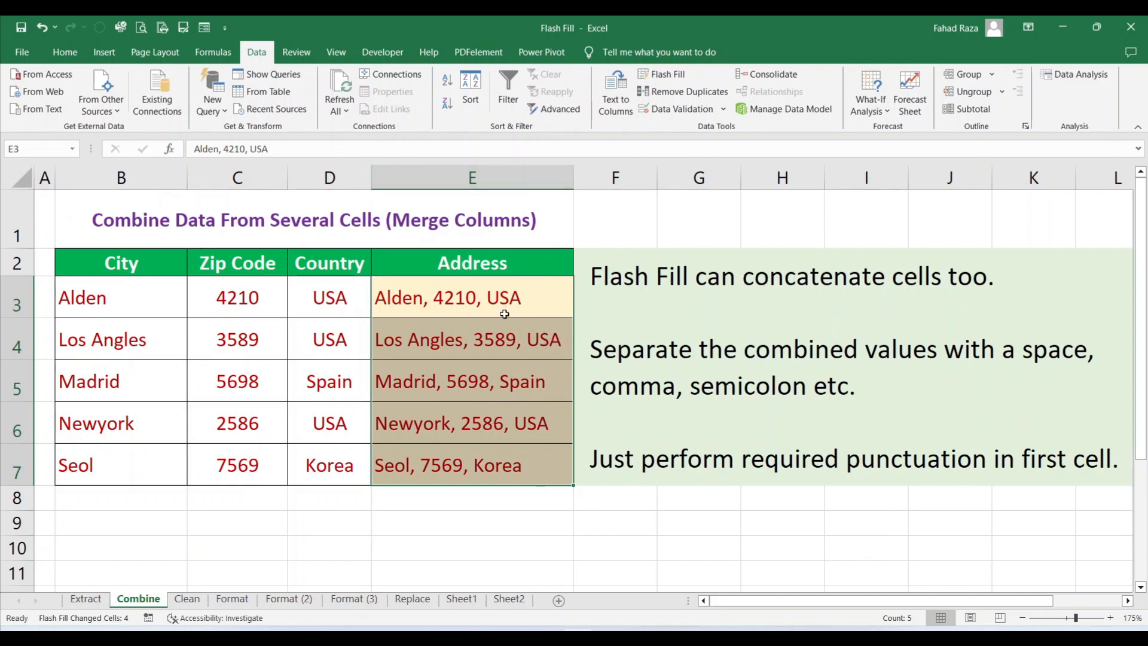
click(493, 459)
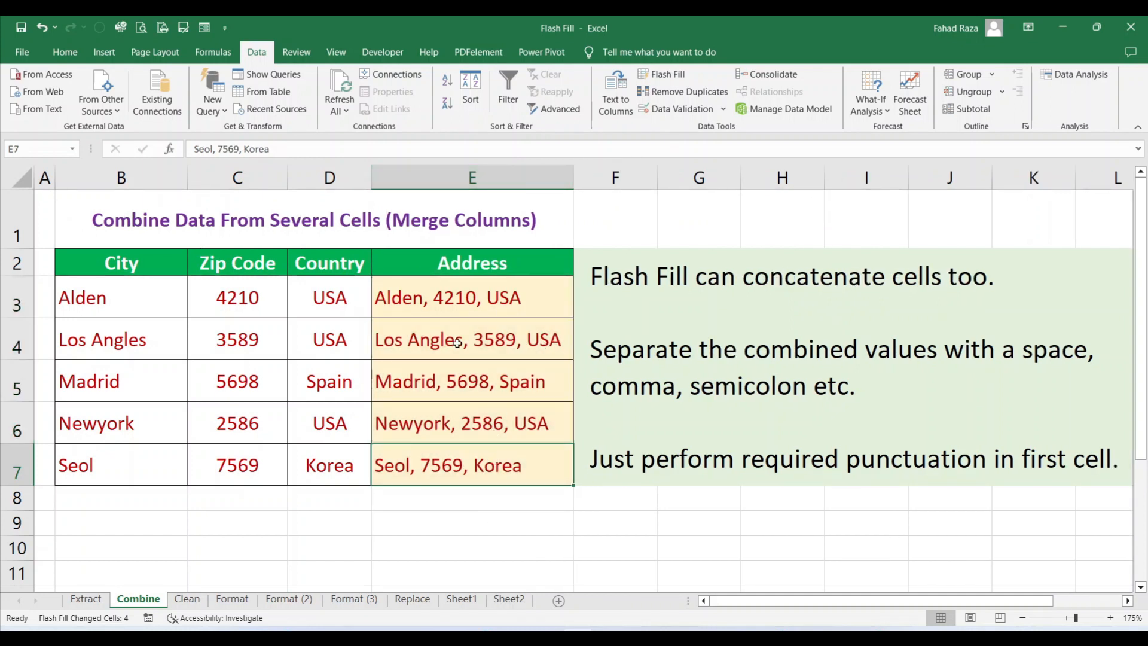
On the Clean sheet, check B4's leading spaces and enter row 3's source text in D3 without any leading space
click(187, 599)
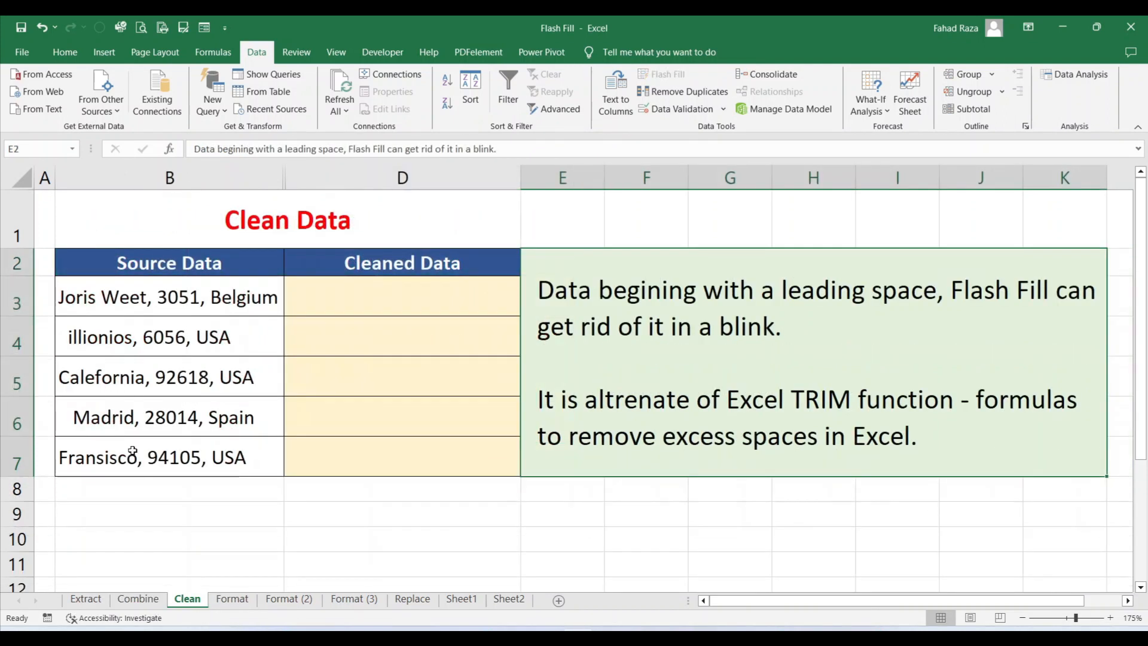
double_click(59, 341)
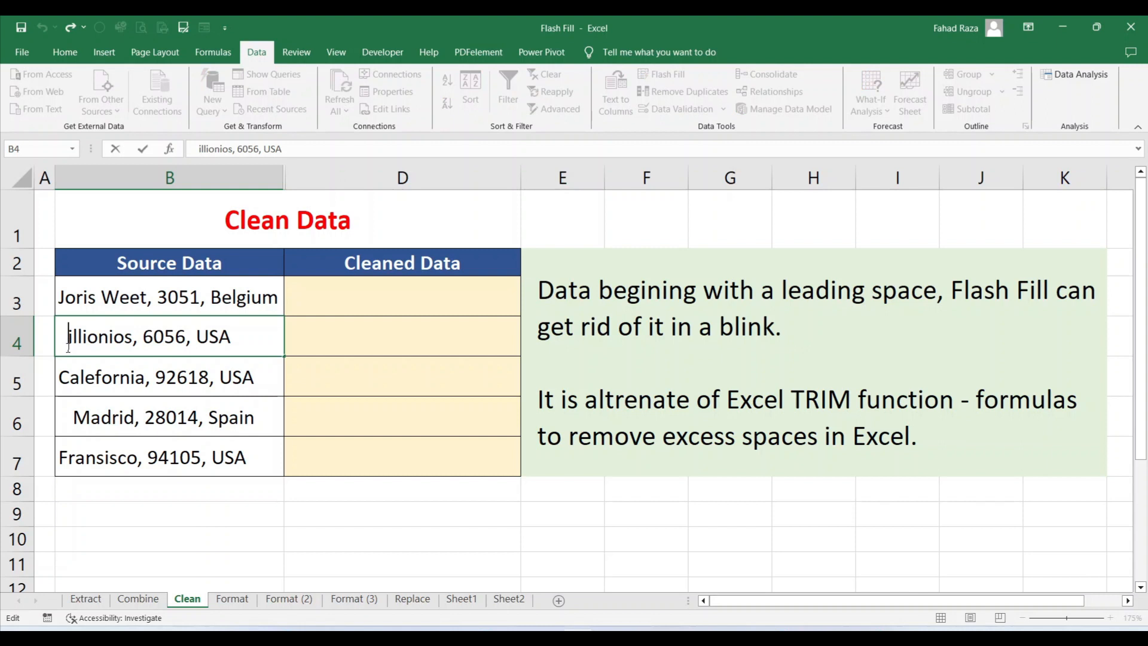
click(341, 340)
click(347, 302)
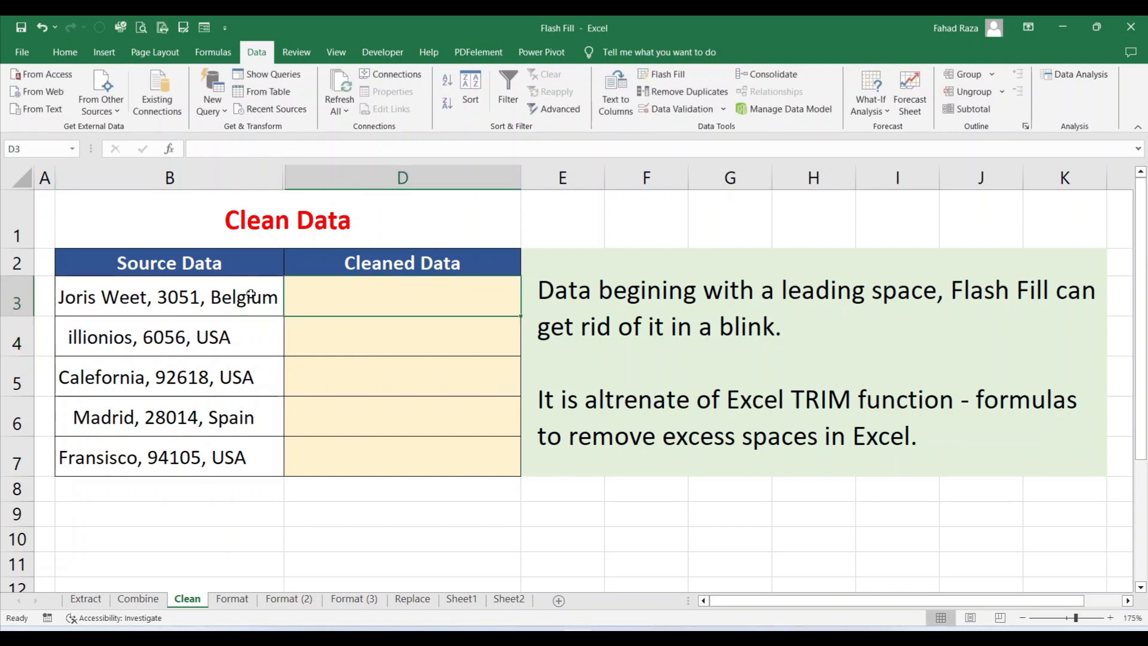
text(J)
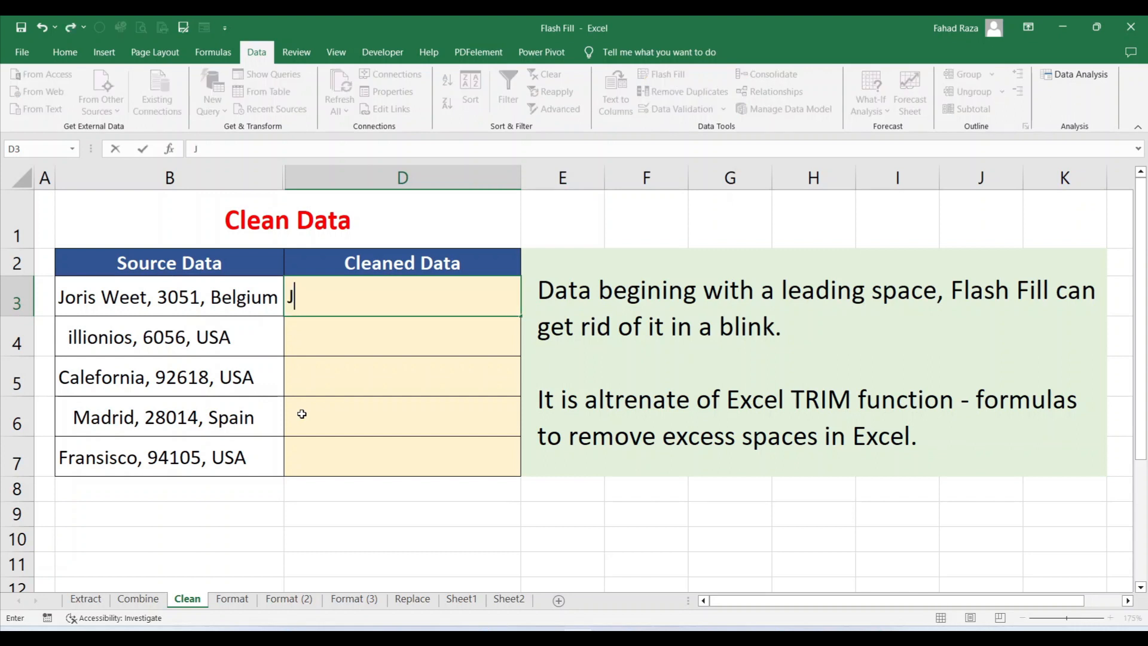
text(oris Weet, )
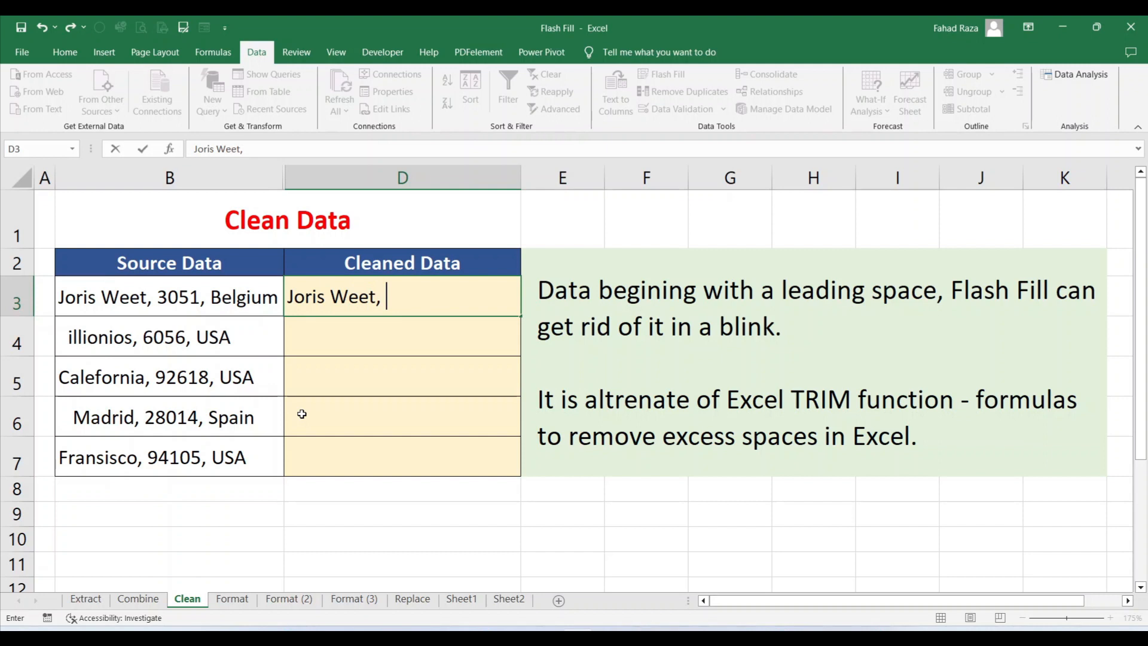
text(3051, Belgium)
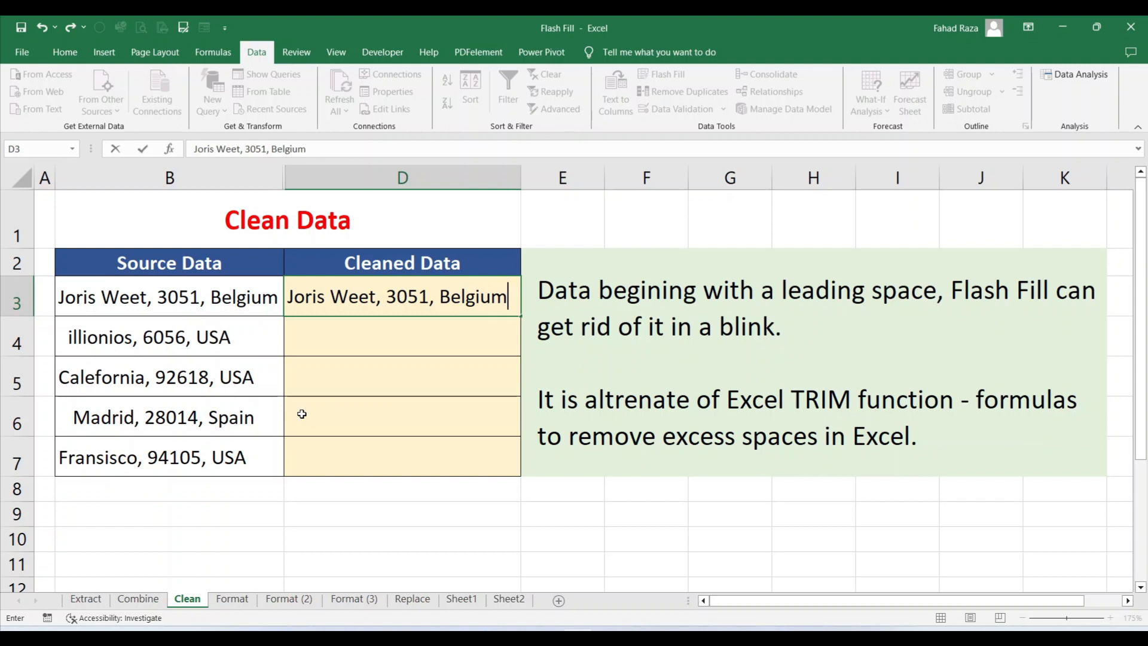
key(Return)
Flash Fill the Cleaned Data column from D3 through D7
key(Up)
drag(381, 303, 384, 450)
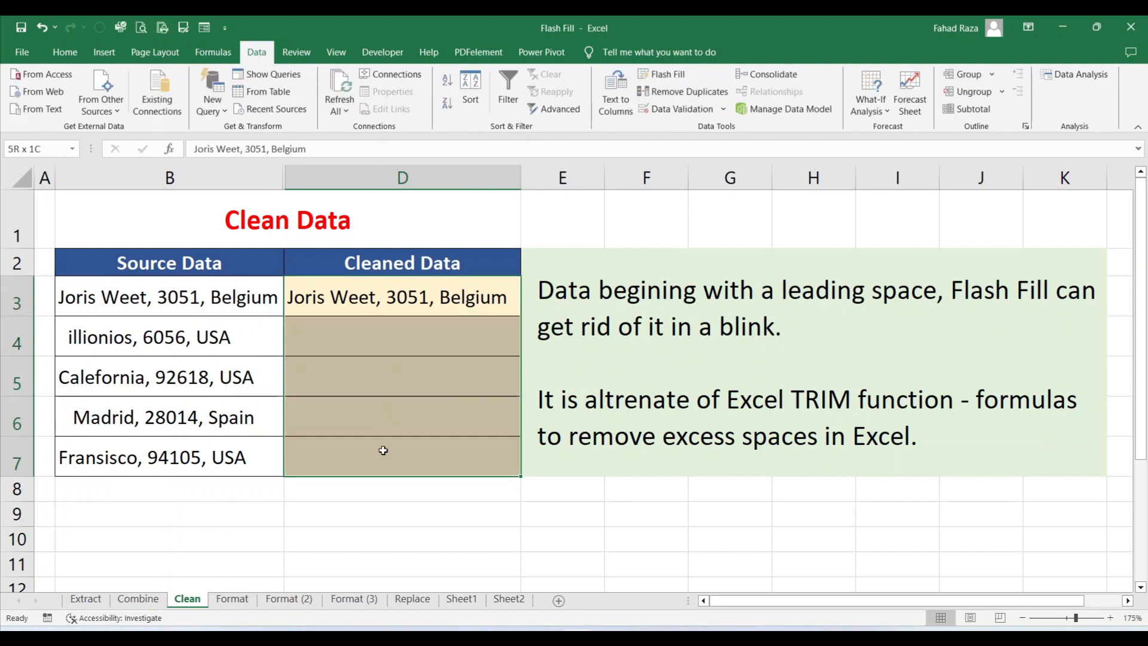
click(661, 74)
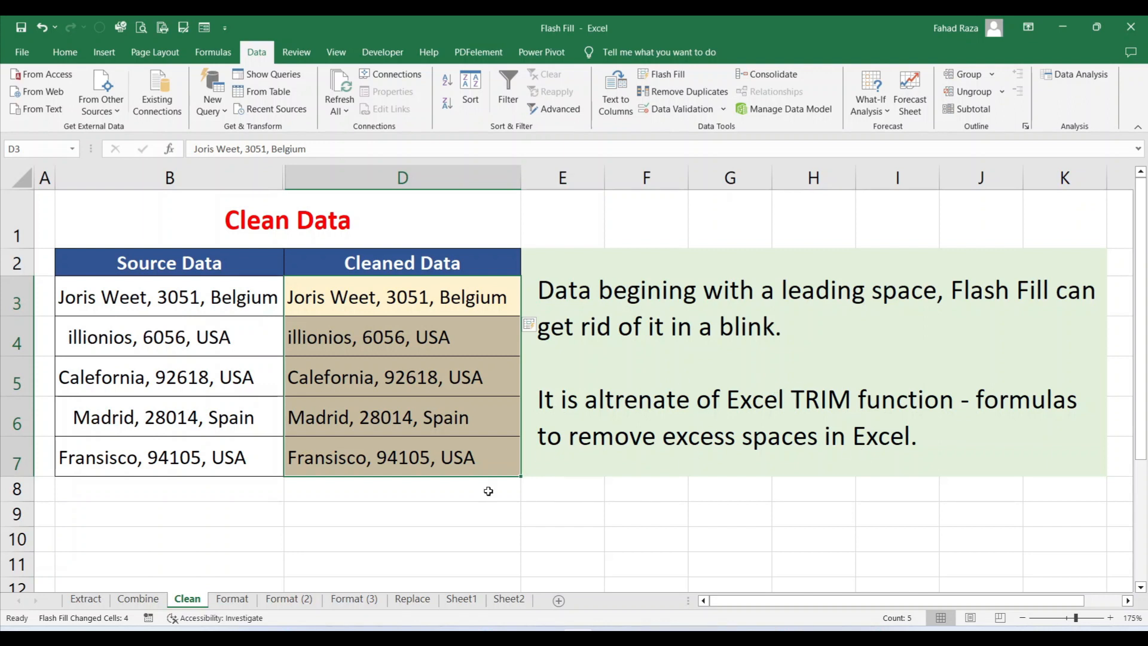
On the Format sheet, enter row 3's name in C3 in proper case and Flash Fill the column through C7
click(232, 599)
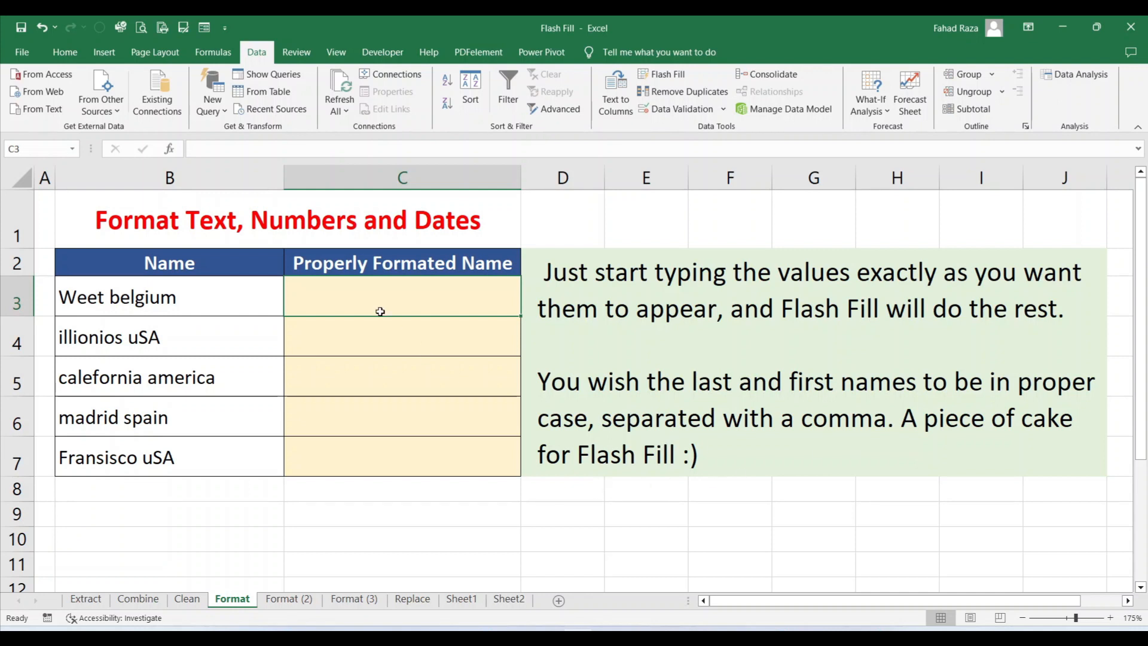
text(Weet)
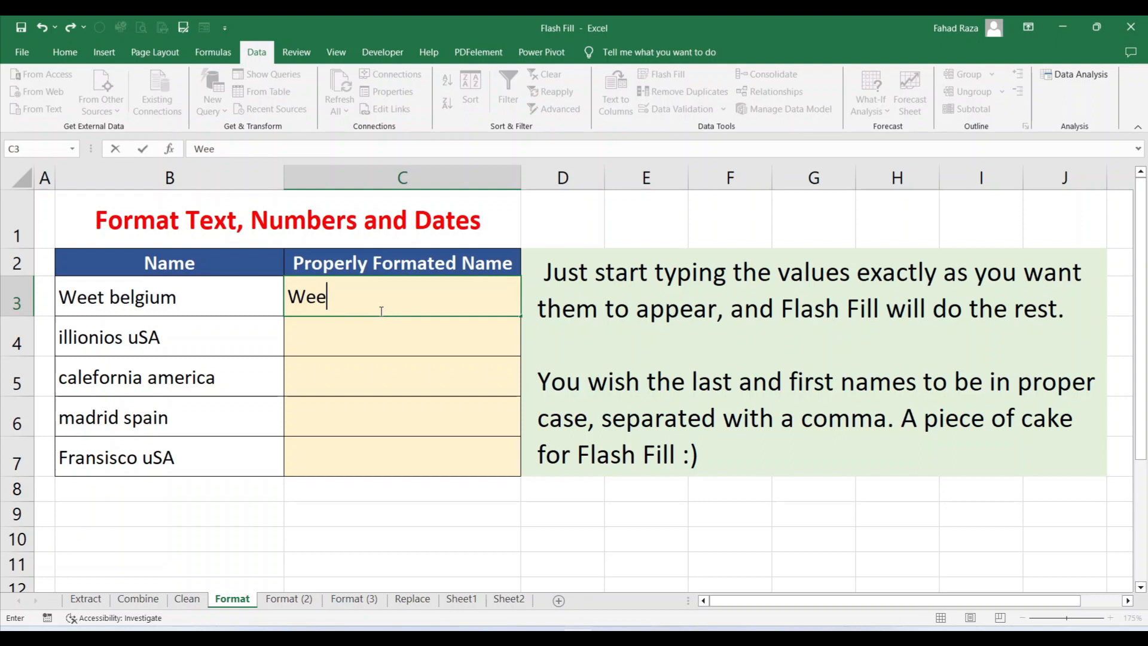
text(elgium)
key(Return)
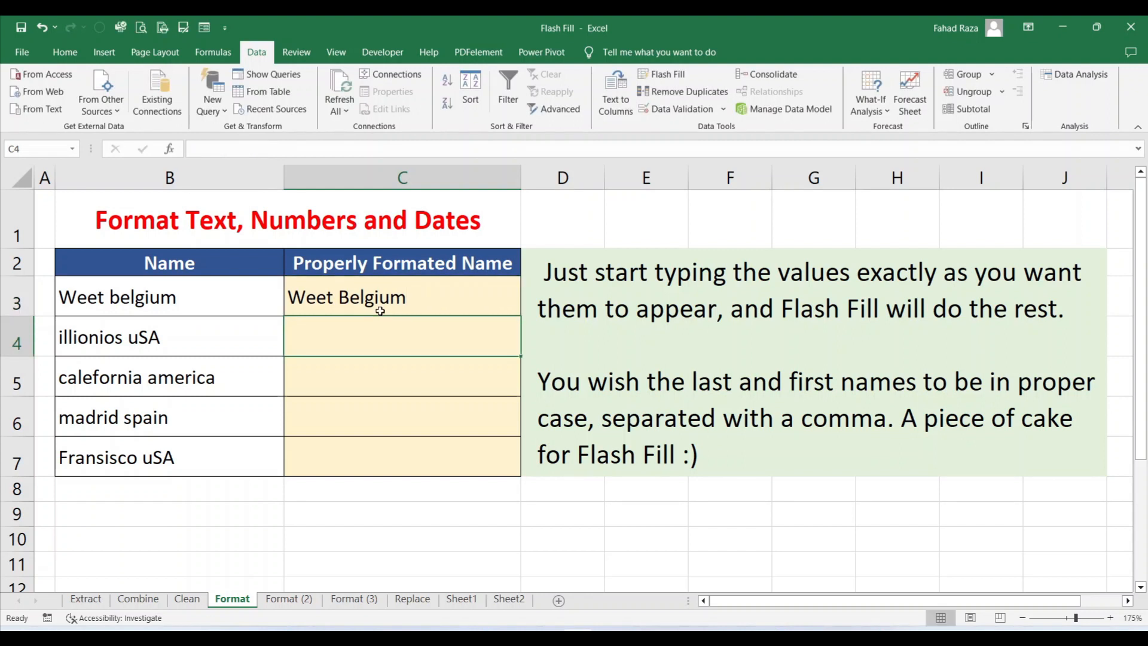
drag(381, 306, 377, 438)
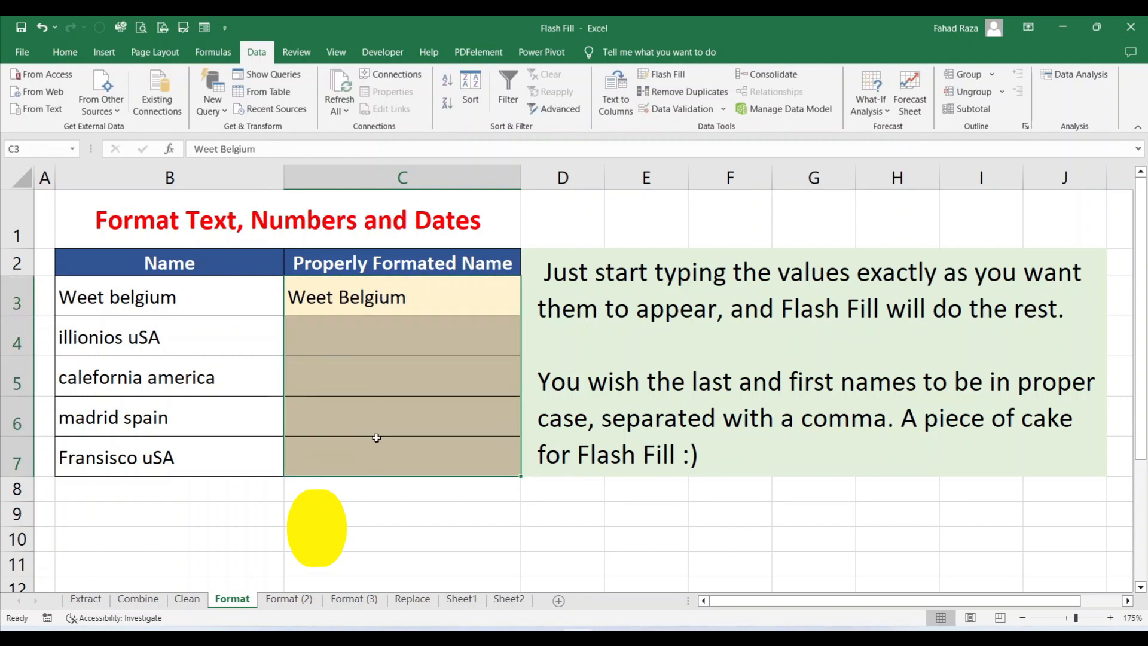
key(ctrl+e)
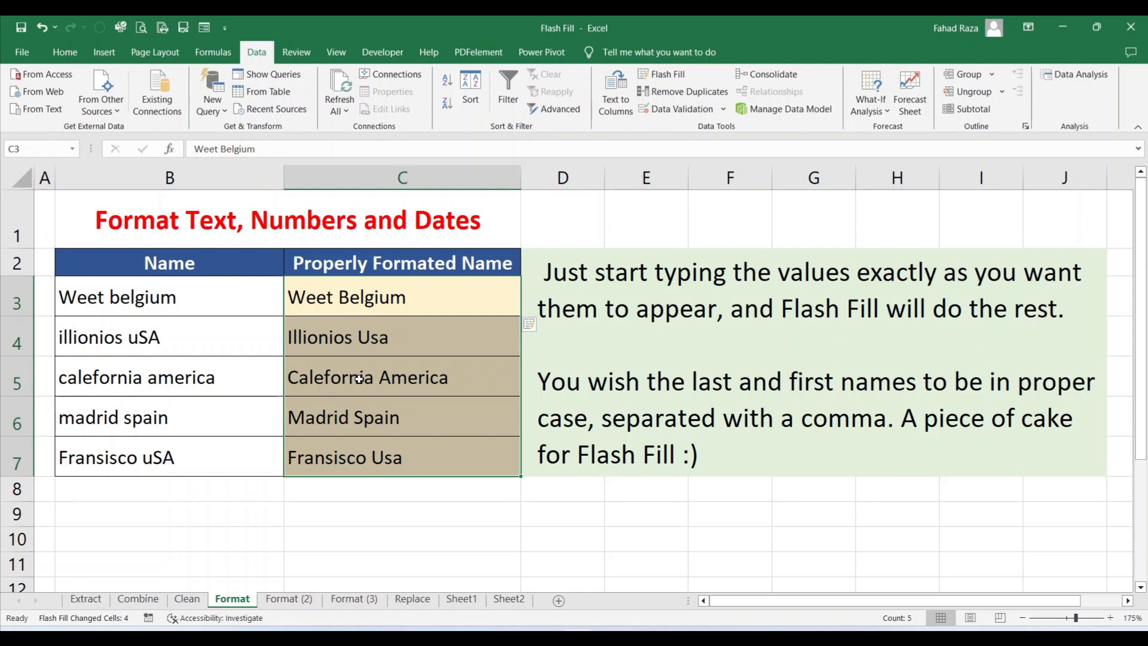
On the Format (2) sheet, enter row 3's number in C3 as a hyphenated 3-3-4 phone number and Flash Fill the column through C7
click(287, 601)
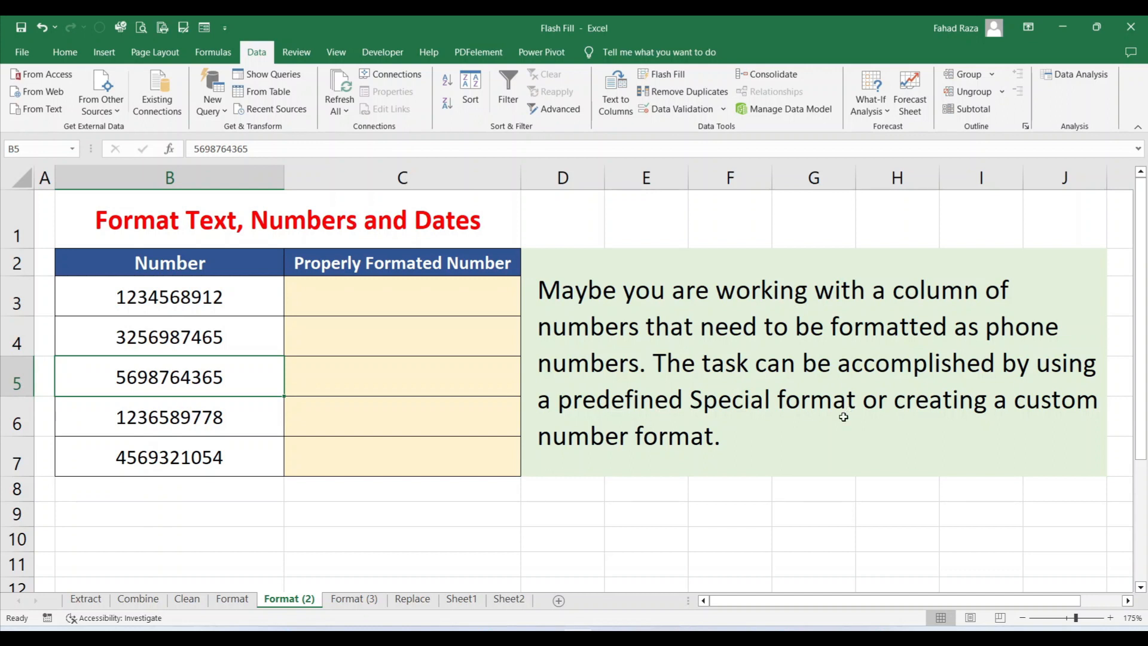
click(381, 303)
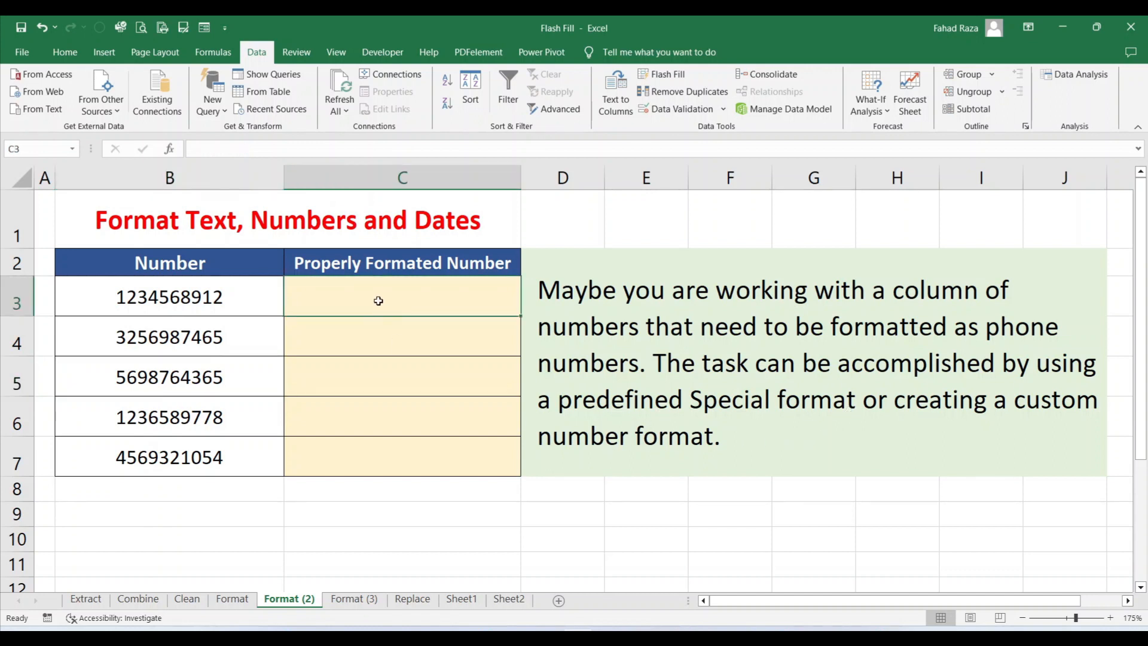
text(13)
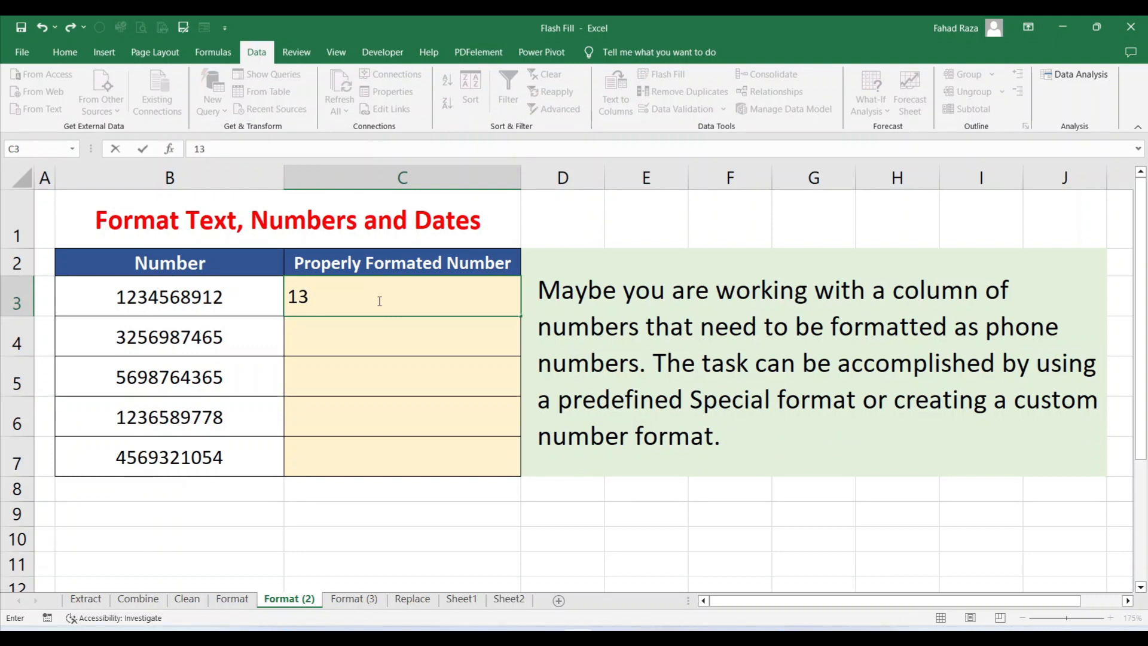
key(BackSpace)
text(23-456)
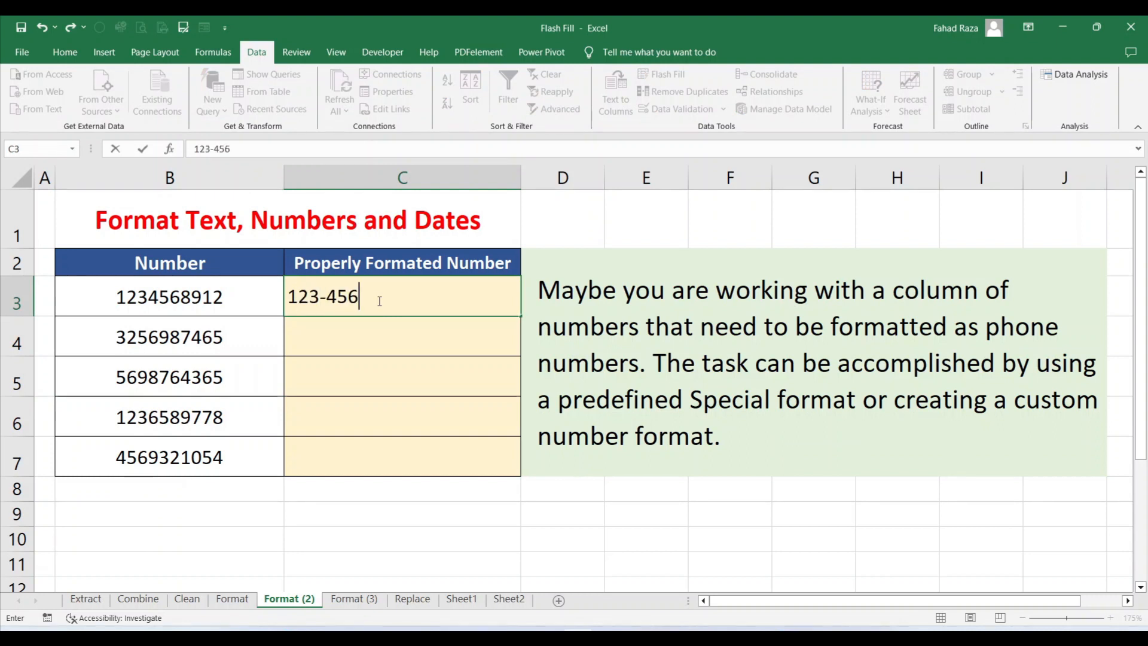
text(-8912)
key(Return)
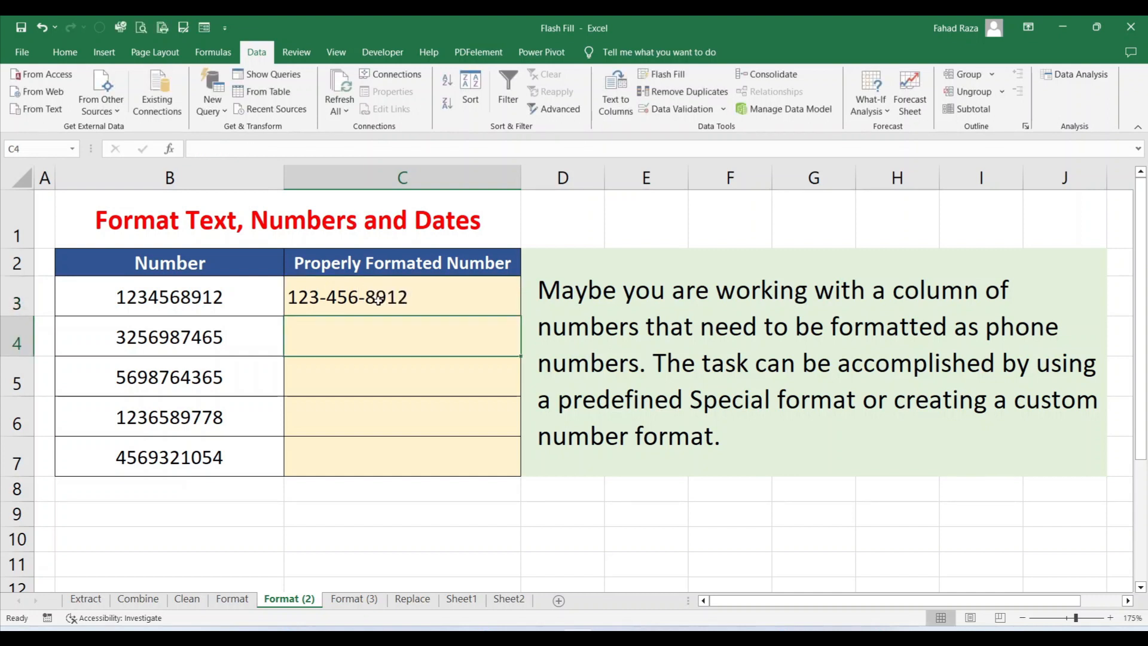
drag(378, 299, 372, 450)
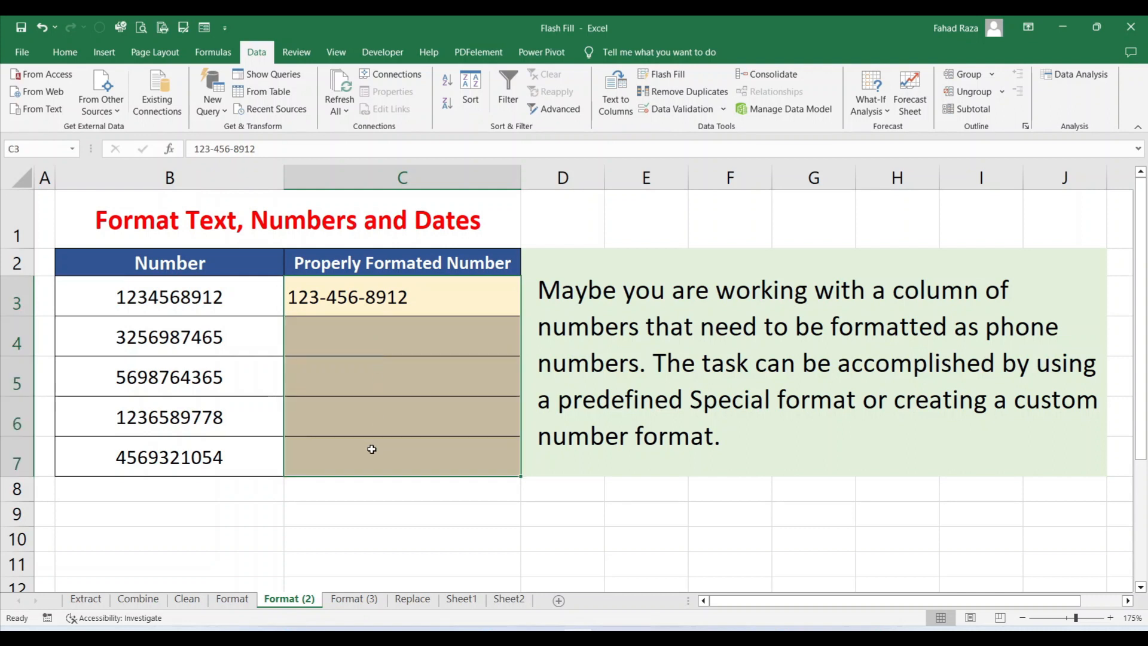
click(660, 77)
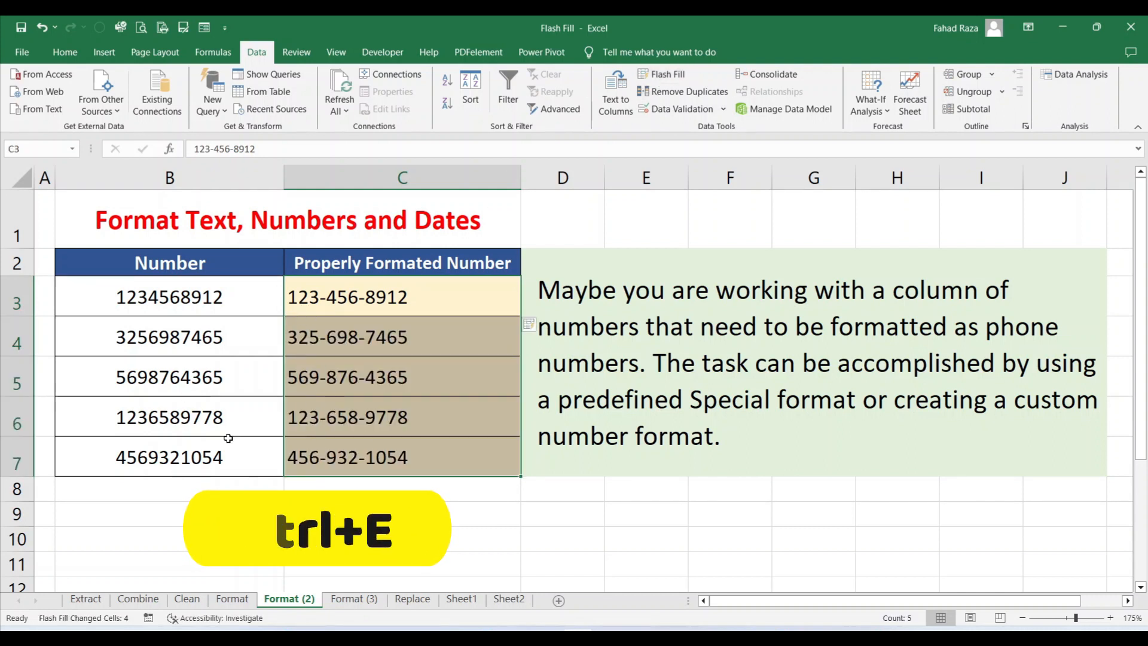
On the Format (3) sheet, enter 02-Oct-2023 in C3 and Flash Fill the Properly Formated Date column through C7
click(354, 599)
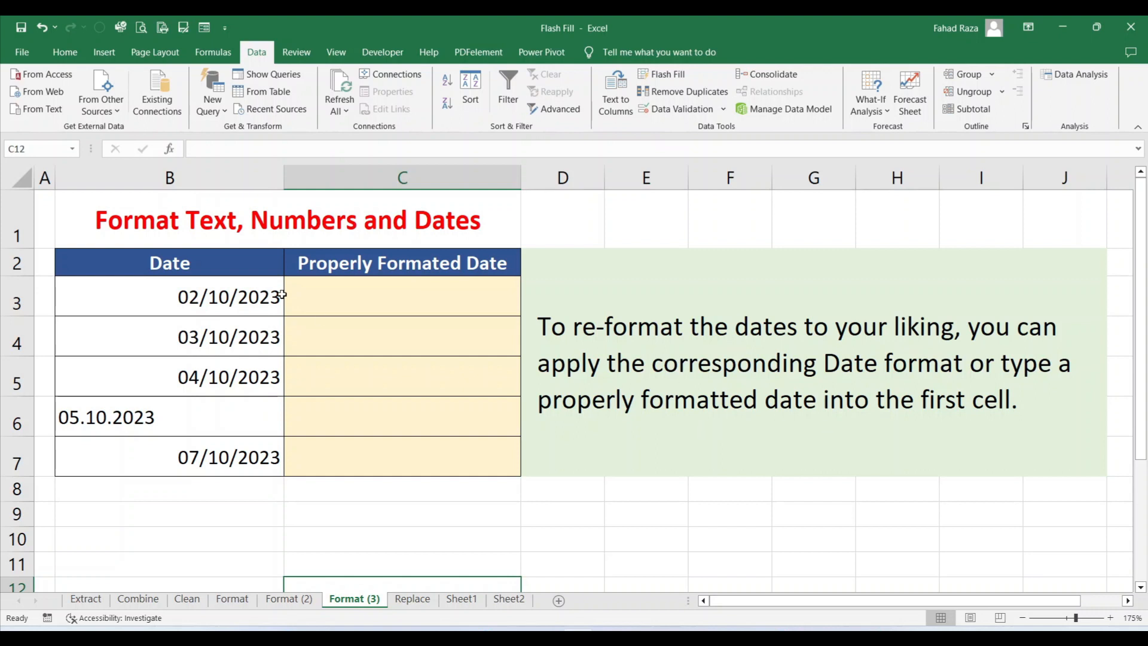
click(337, 297)
text(02)
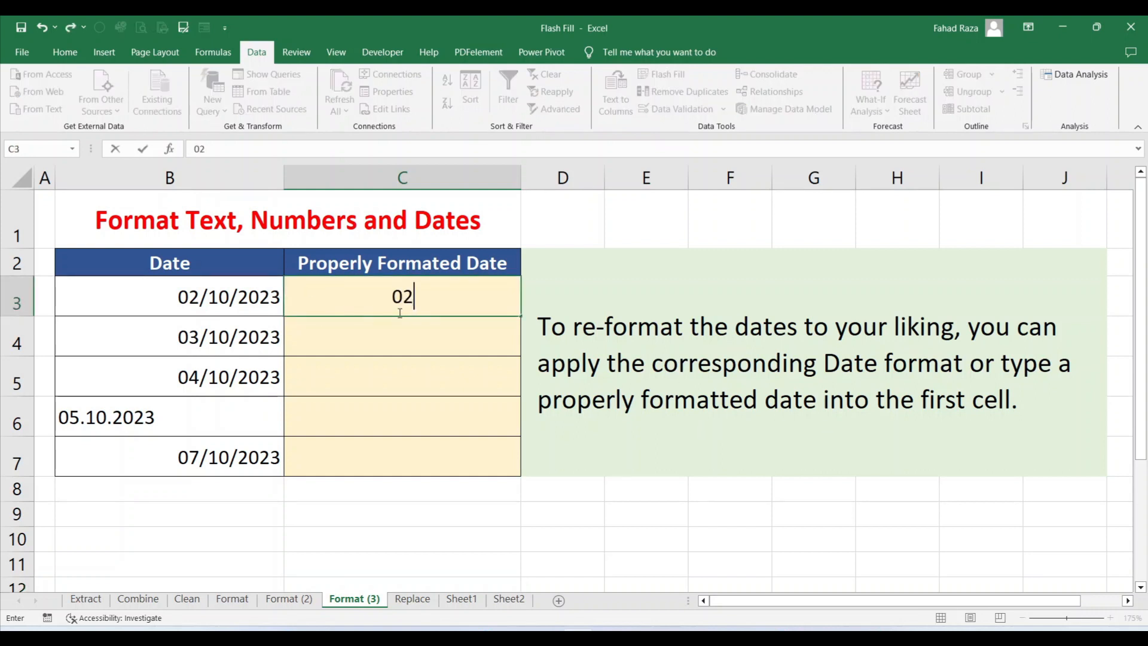
text(-Oct-2023)
key(Return)
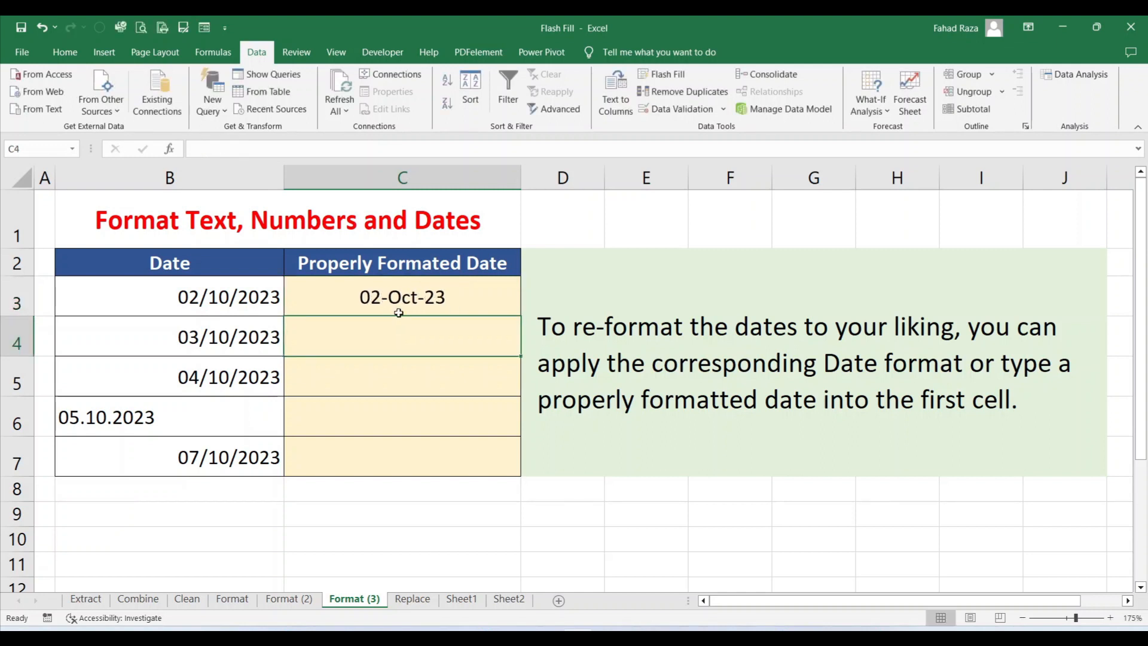
drag(404, 307, 421, 456)
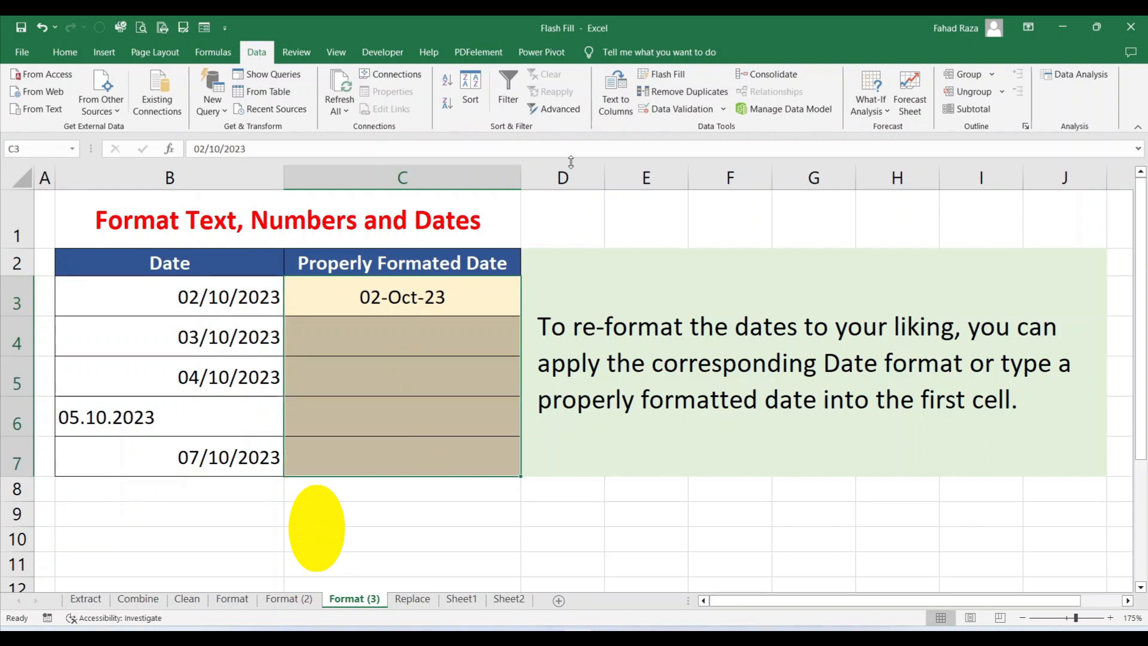
key(ctrl+e)
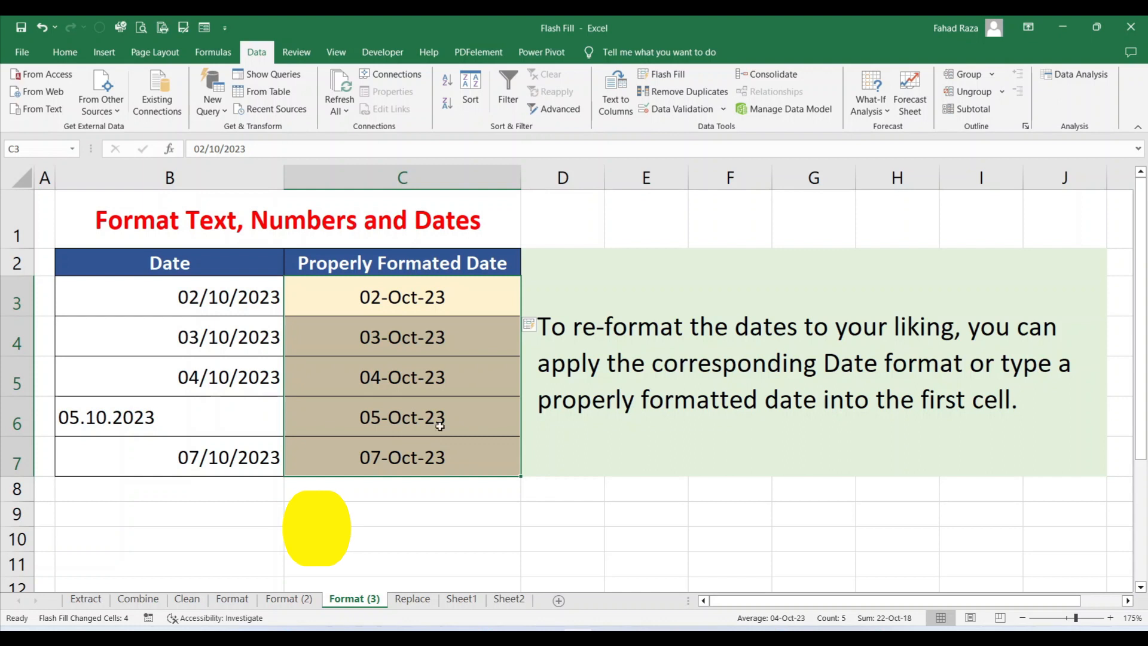
On the Replace sheet, enter row 3's SSN in C3 with XXXX for the last four digits and Flash Fill Censored Data through C7
click(413, 600)
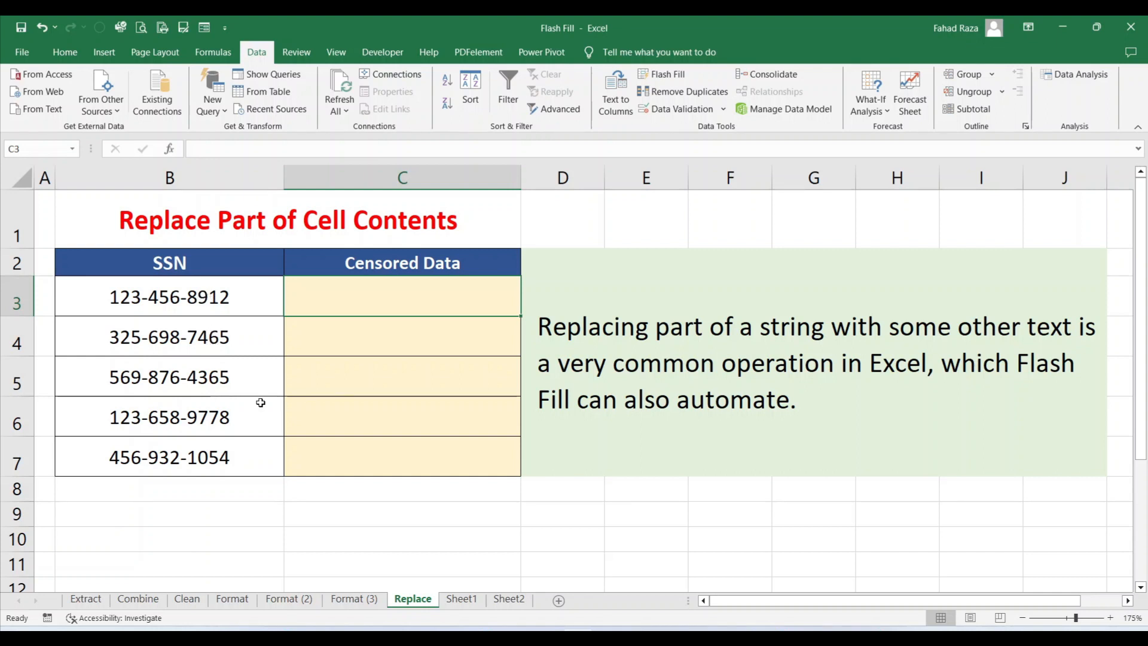
text(123)
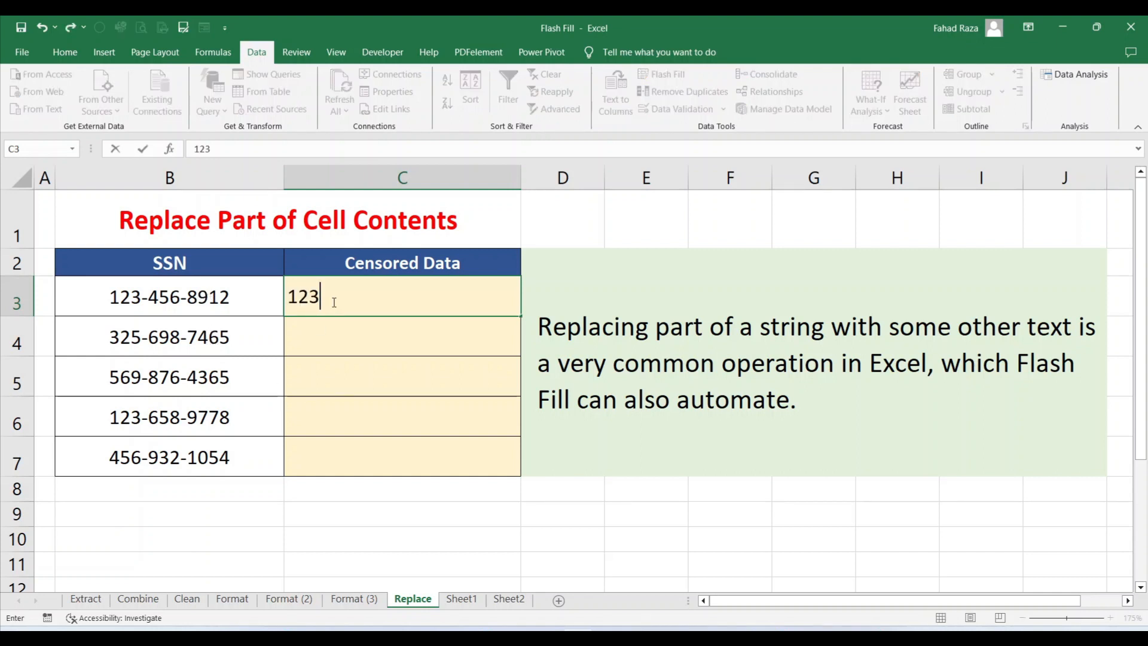
text(-456-XXXX)
key(Return)
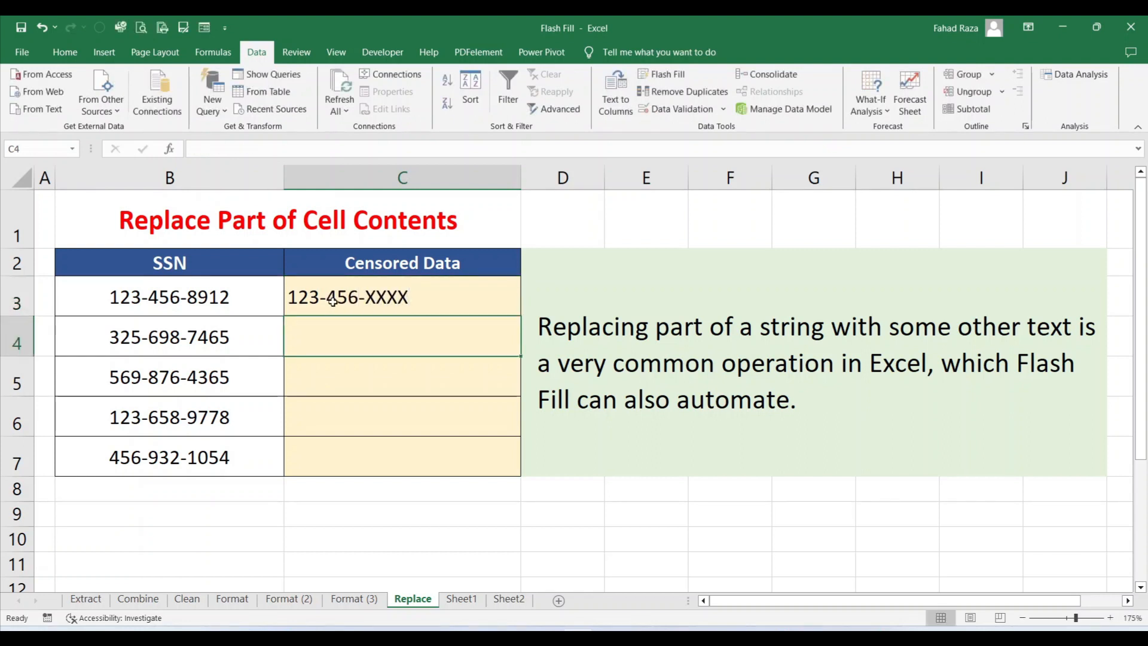
drag(334, 300, 335, 443)
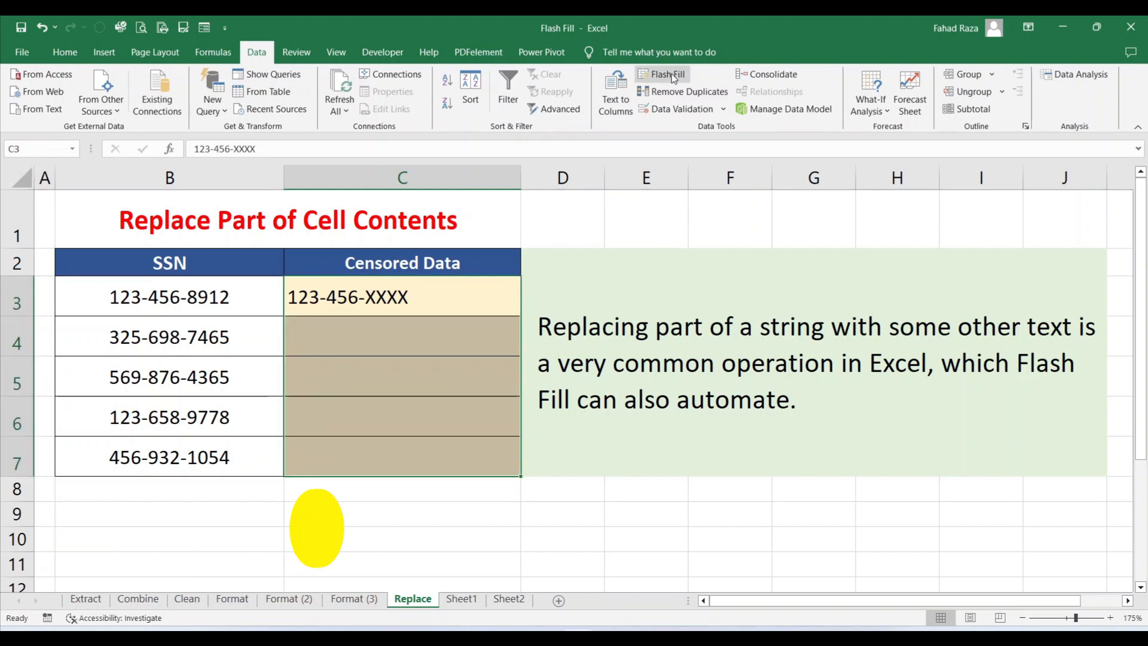
key(ctrl+e)
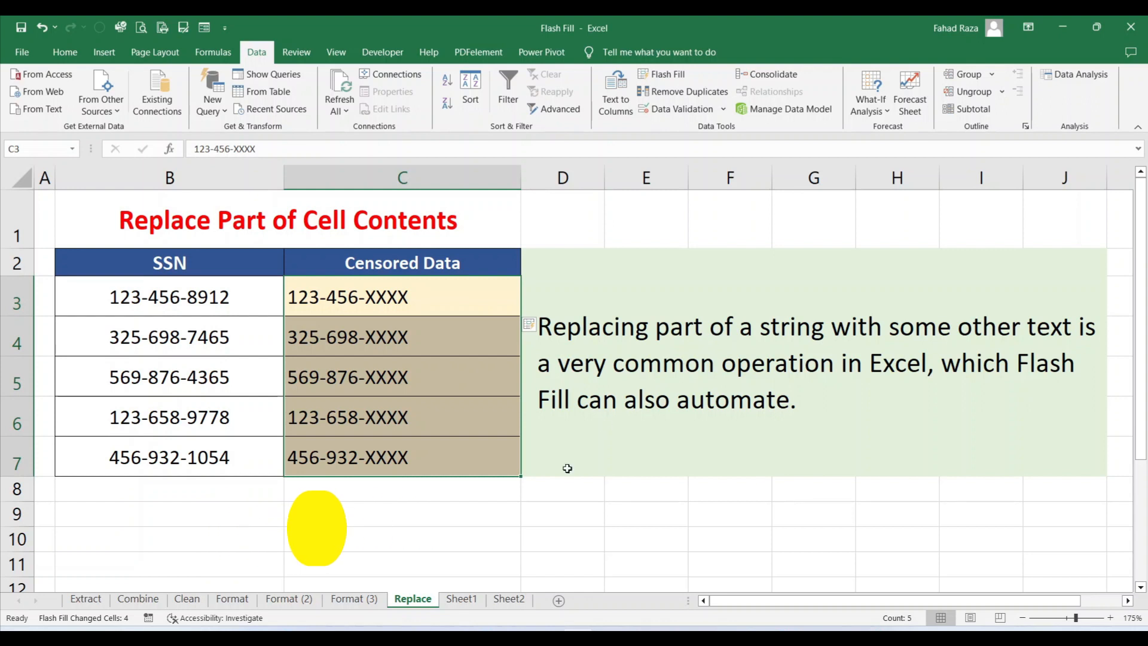
click(249, 402)
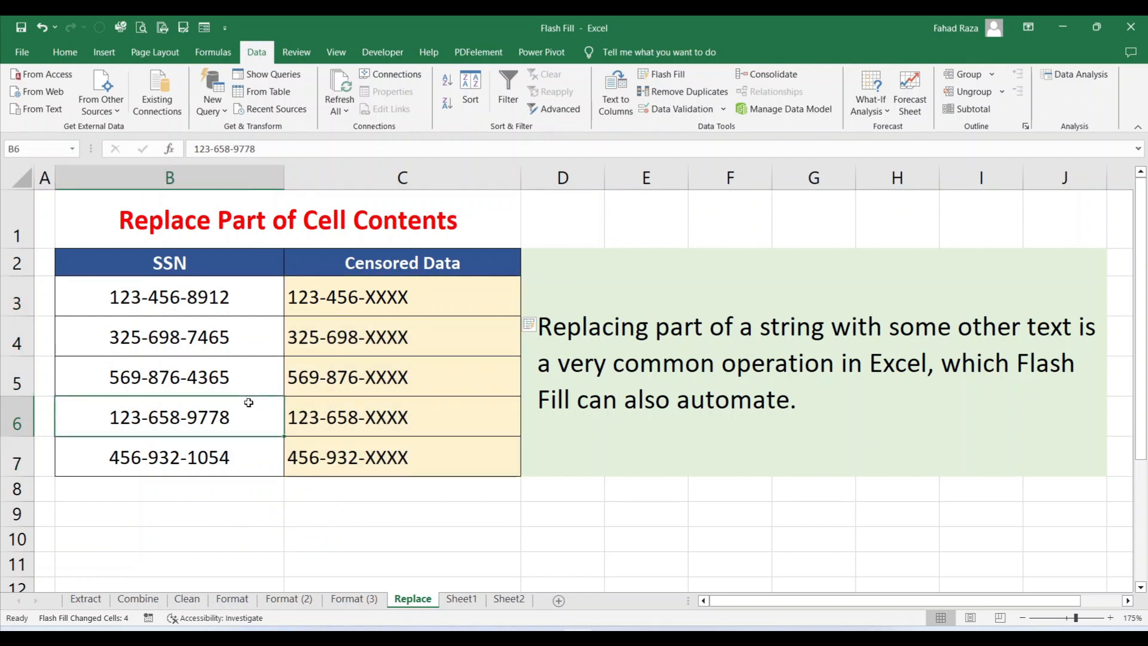